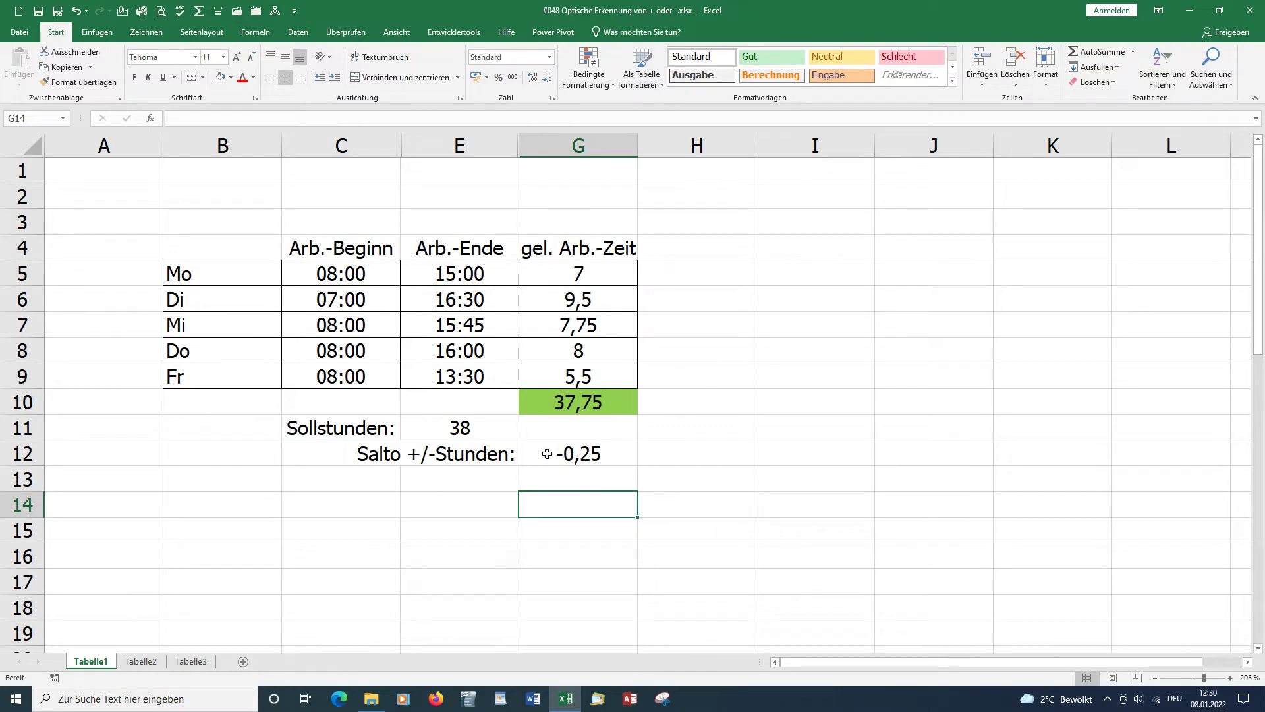
- Select balance cell G12, which shows -0,25 from =G10-F11
click(575, 454)
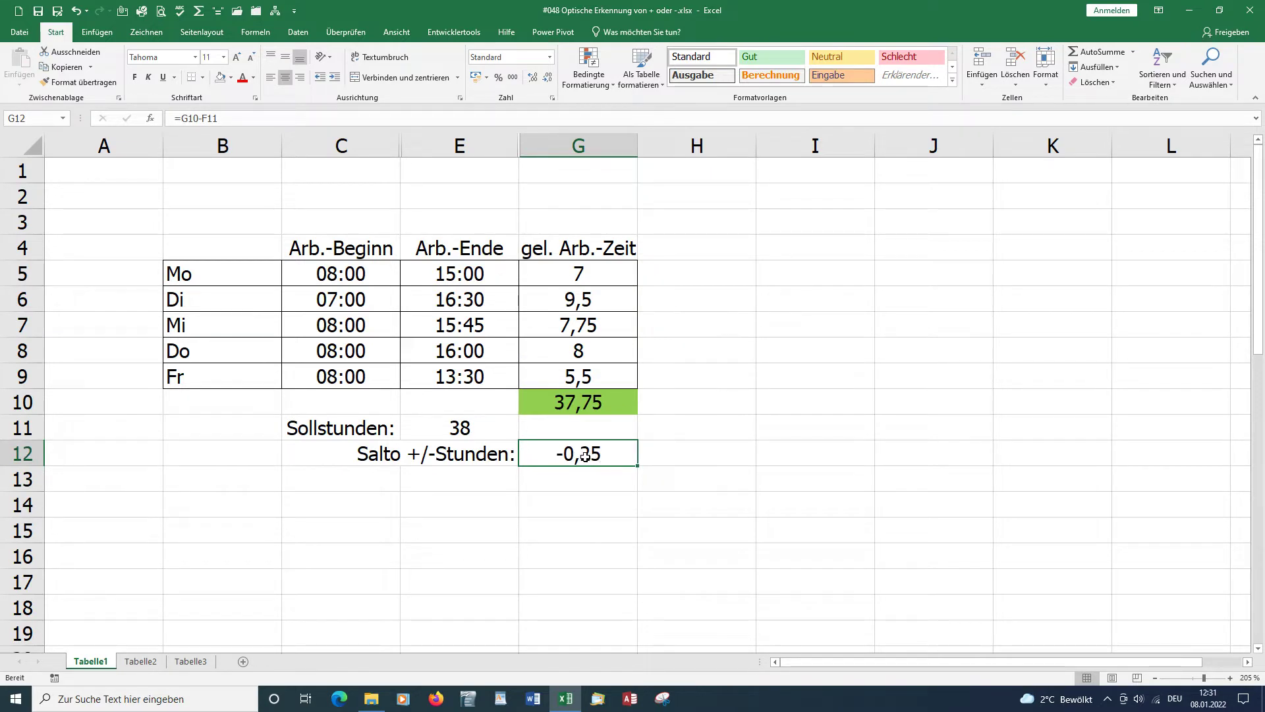
- Start a new conditional formatting rule for G12: cell value größer oder gleich 0
click(603, 87)
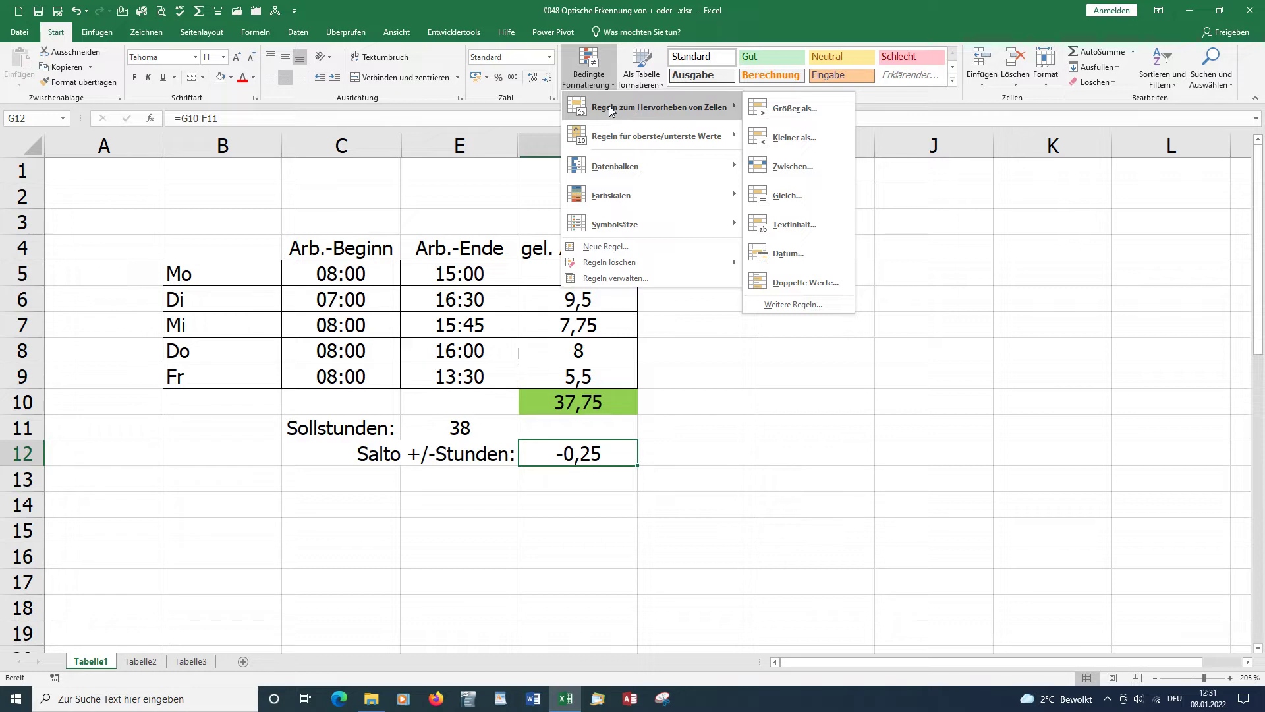
click(609, 249)
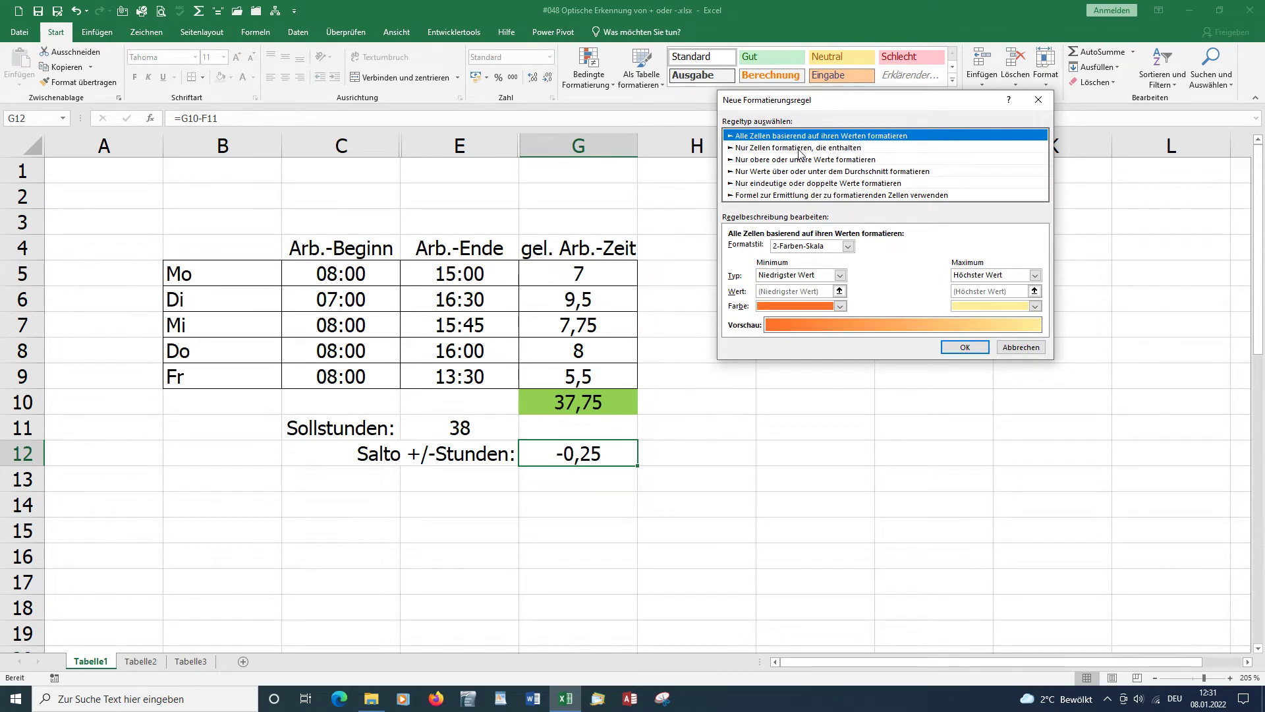
click(799, 151)
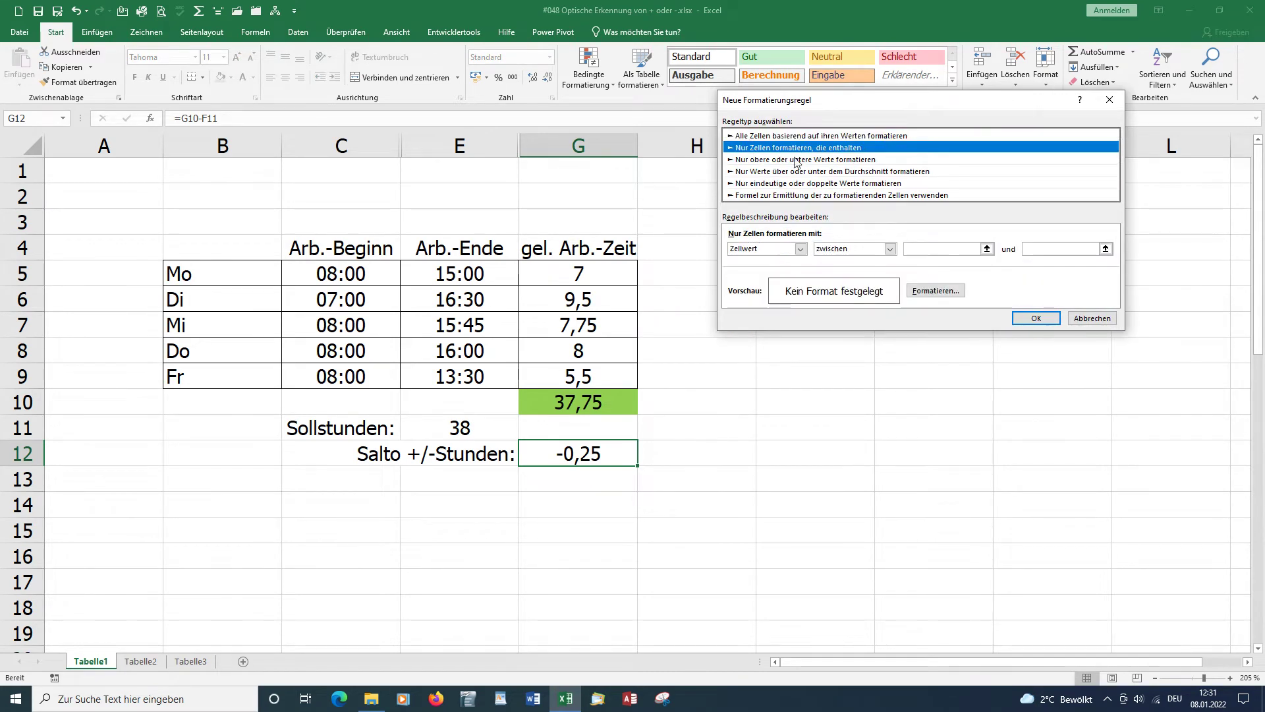
click(891, 250)
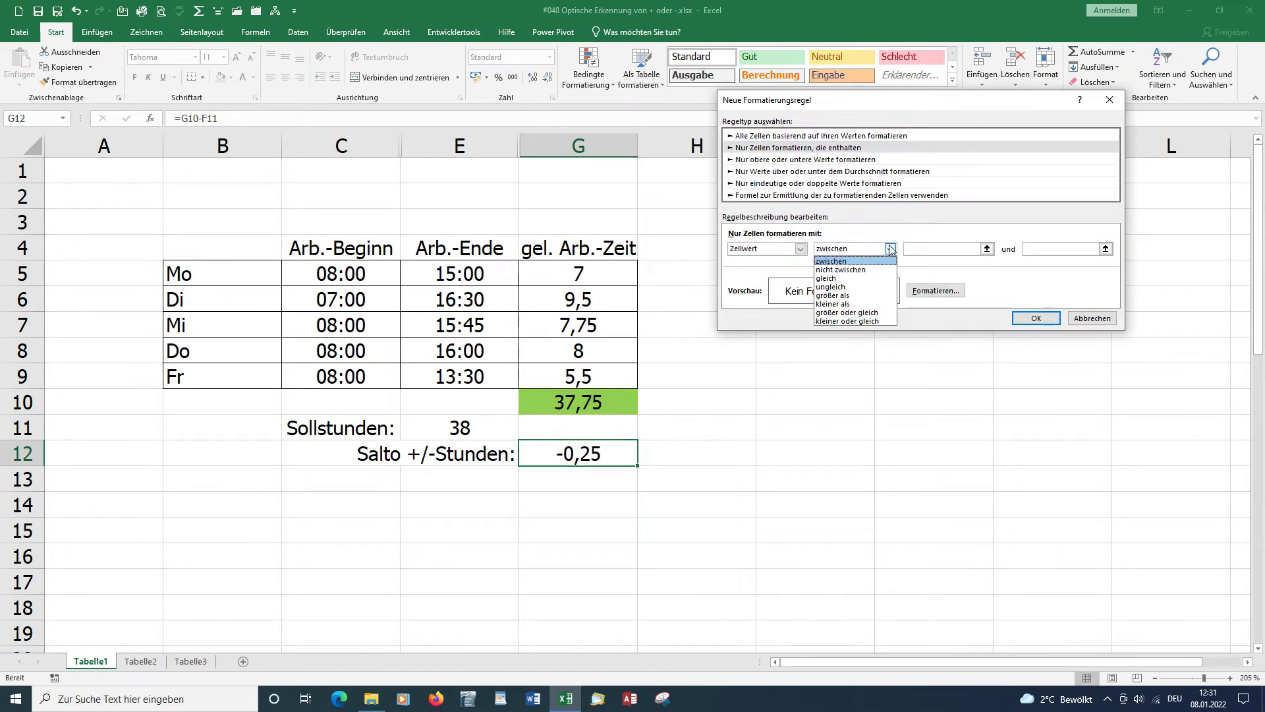
click(862, 314)
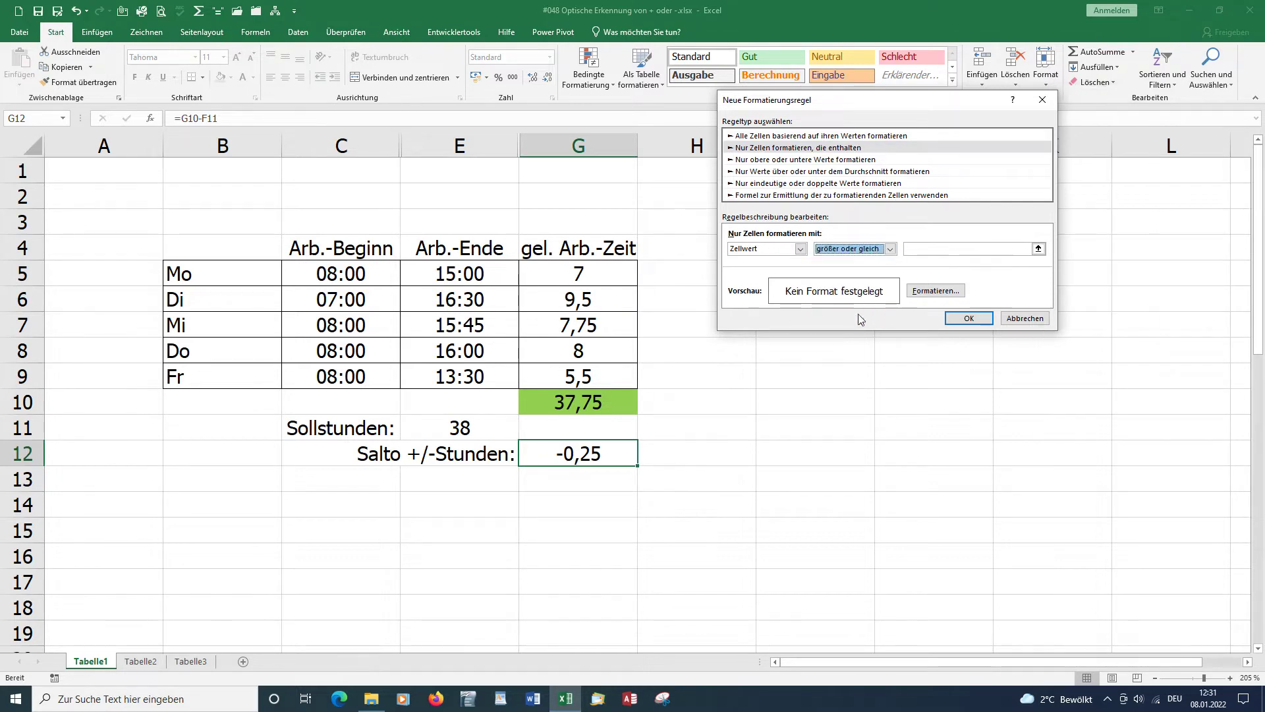
click(913, 250)
text(0)
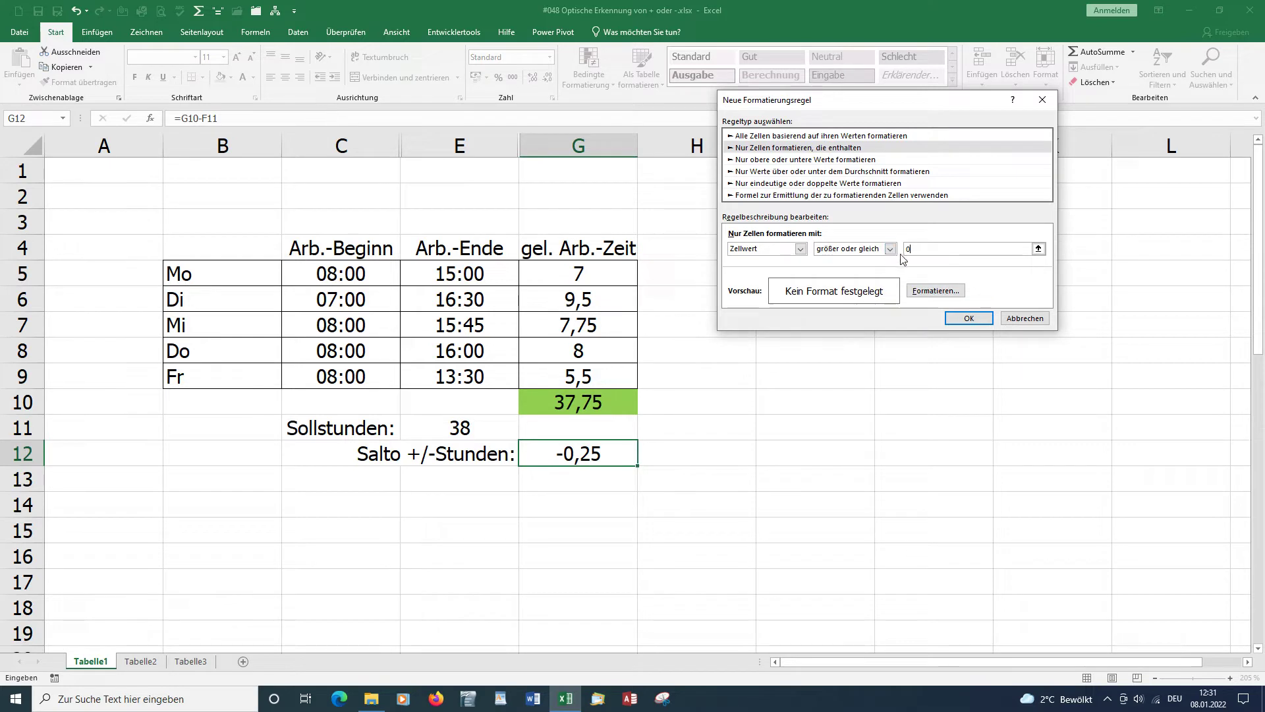
- Format the ≥0 rule with bold blue font and light blue fill, and save it
click(936, 292)
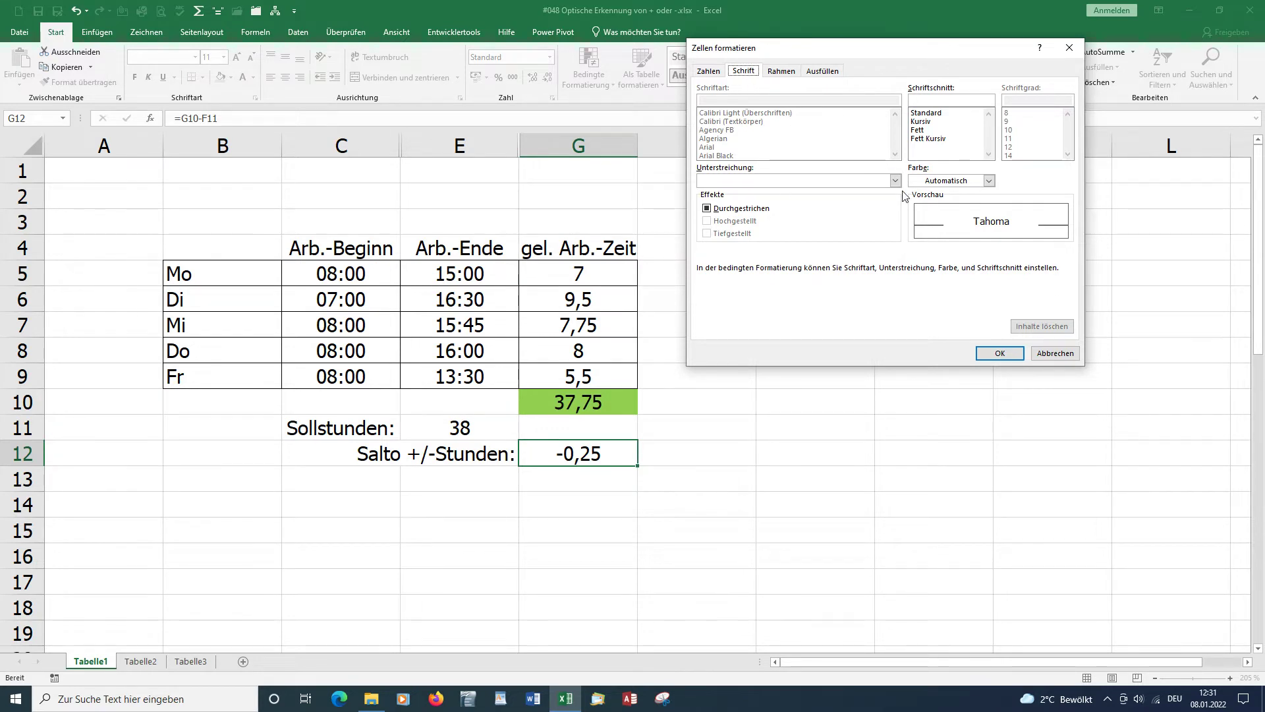
click(990, 180)
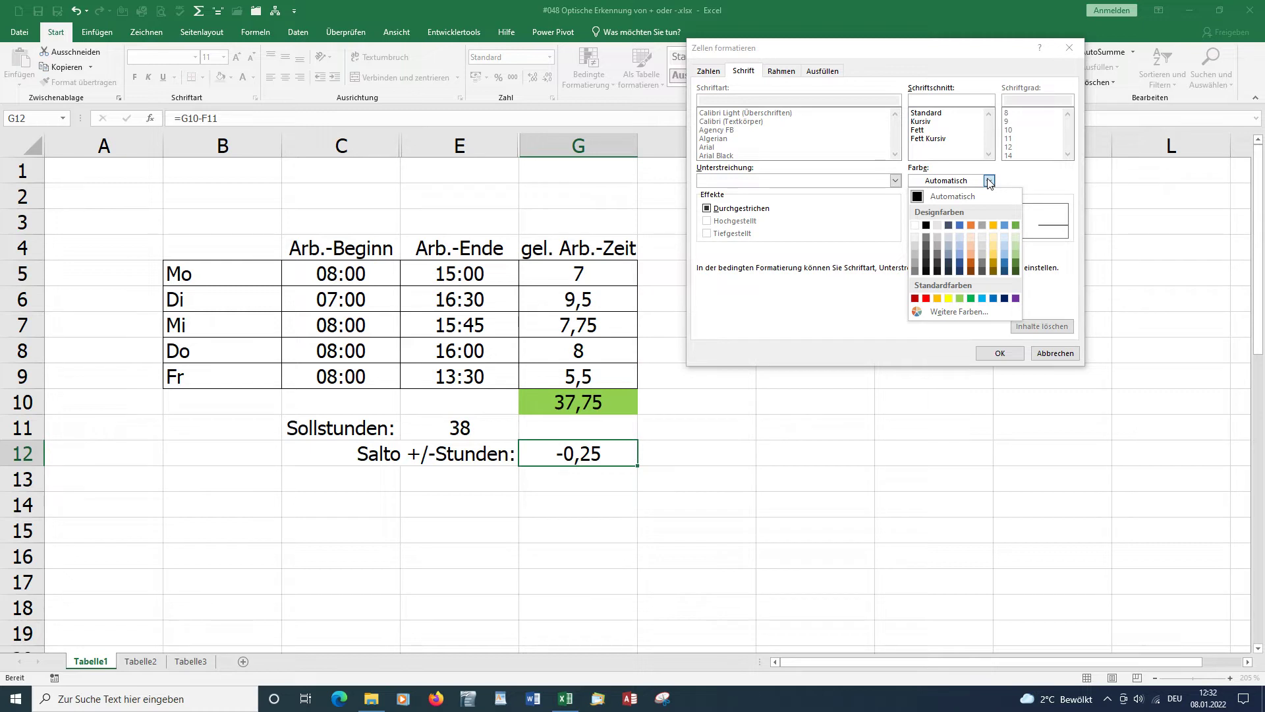
click(959, 225)
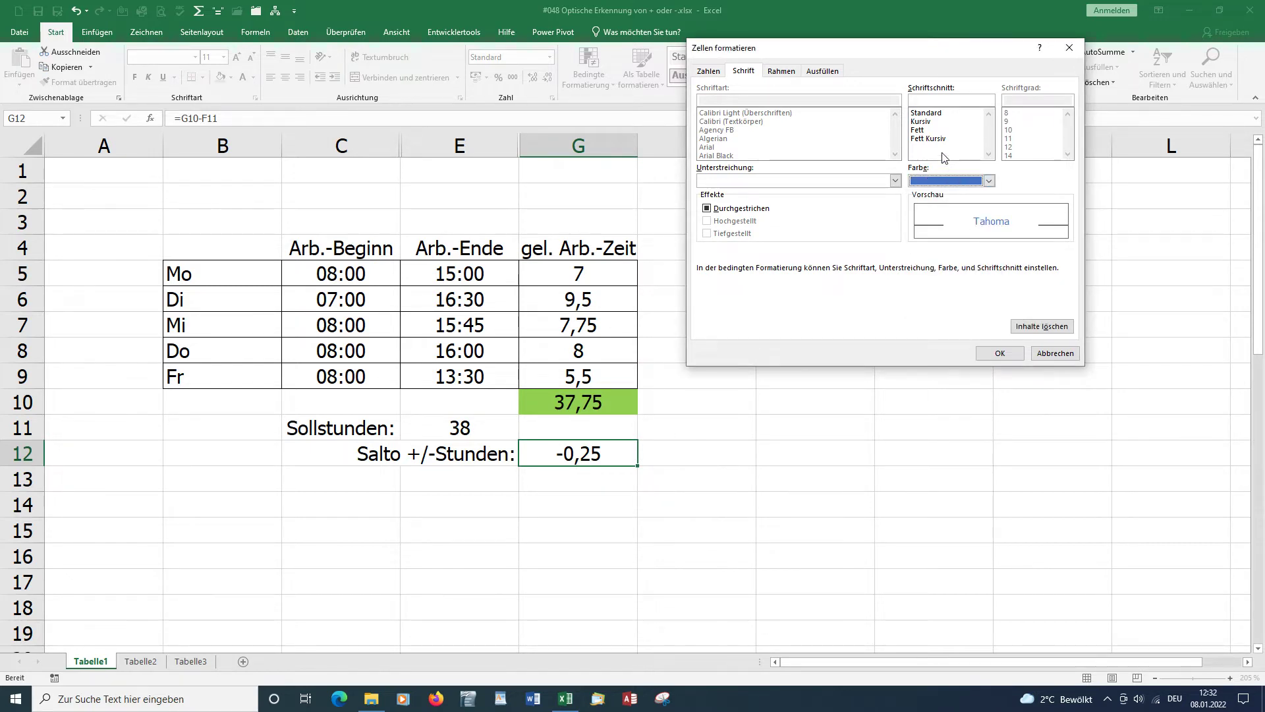
click(923, 131)
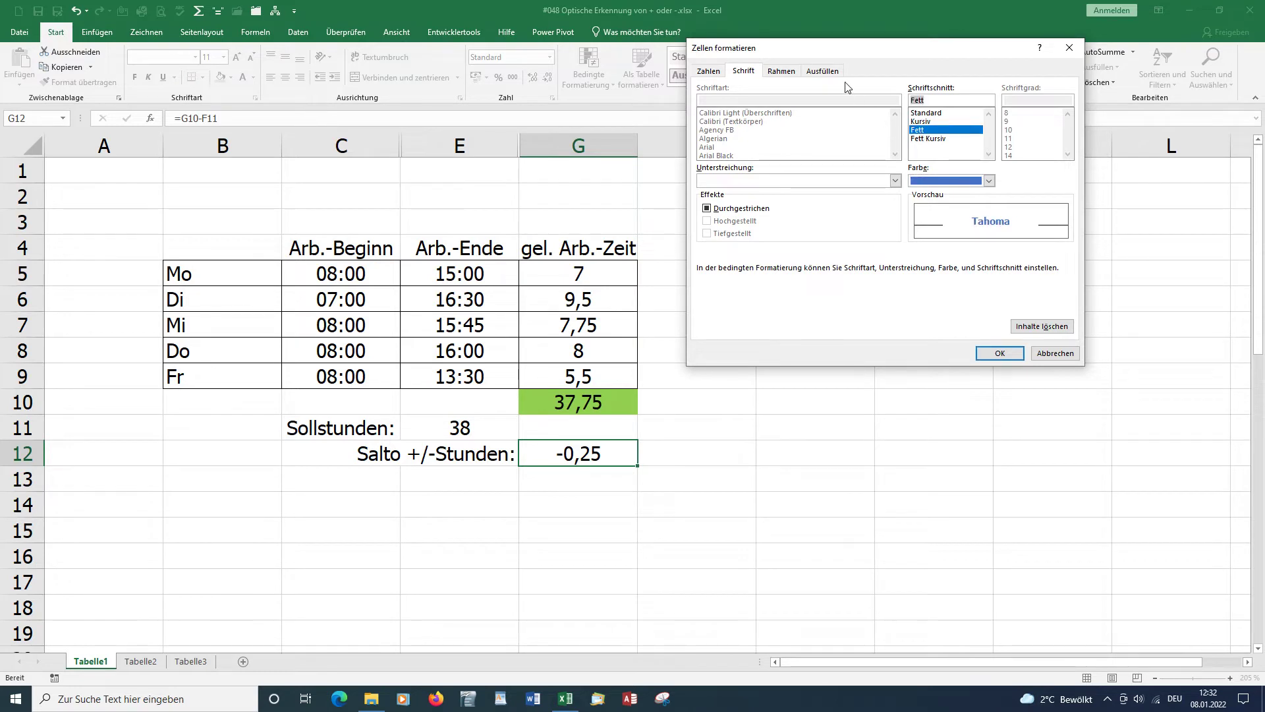
click(827, 71)
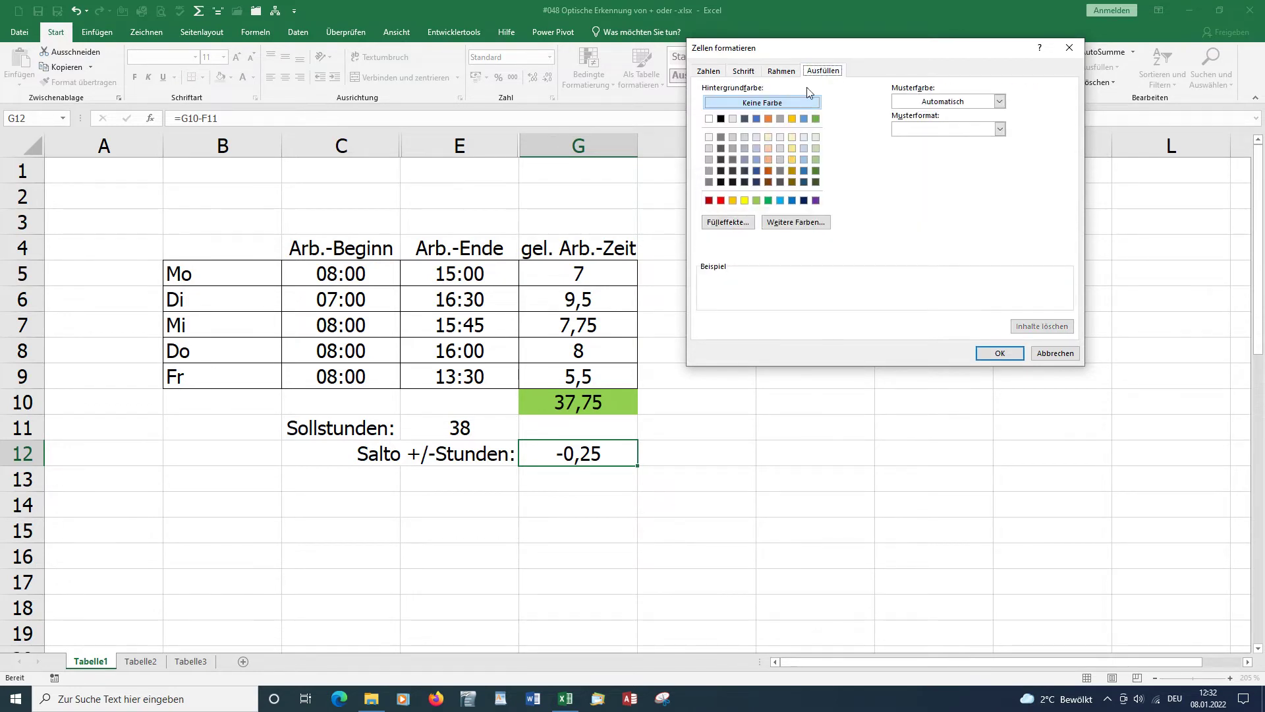
click(762, 137)
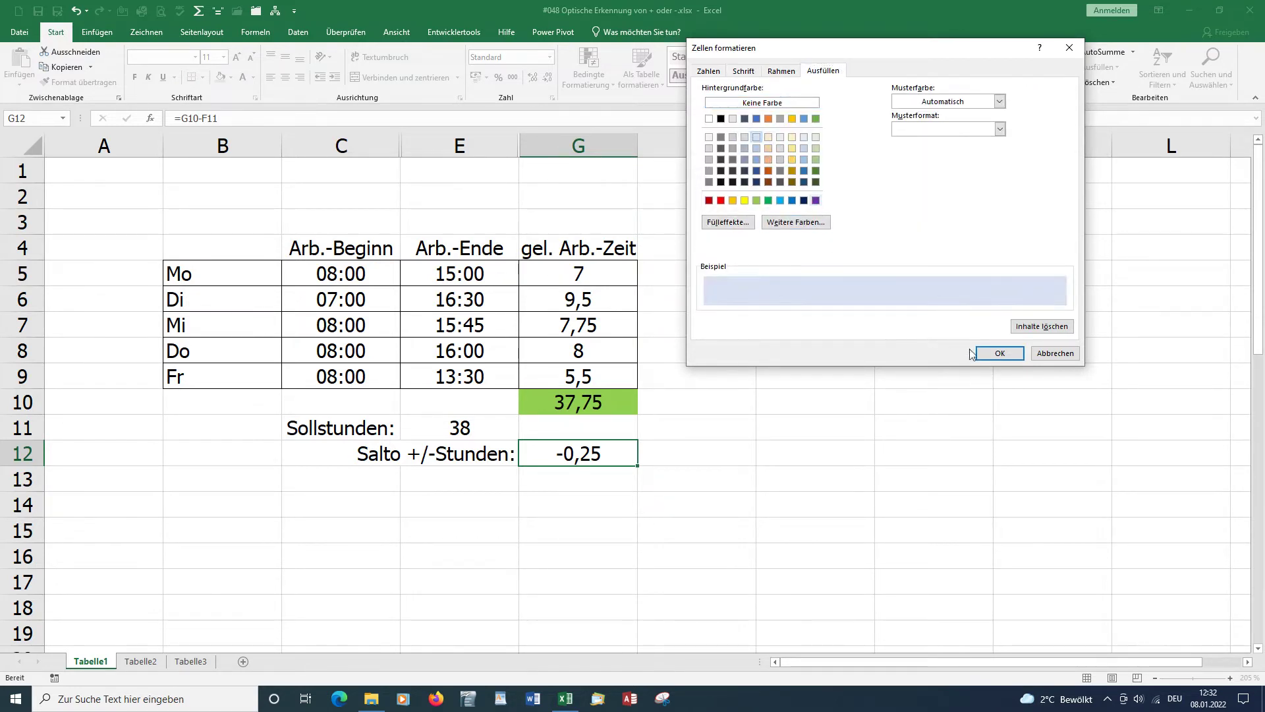
click(995, 354)
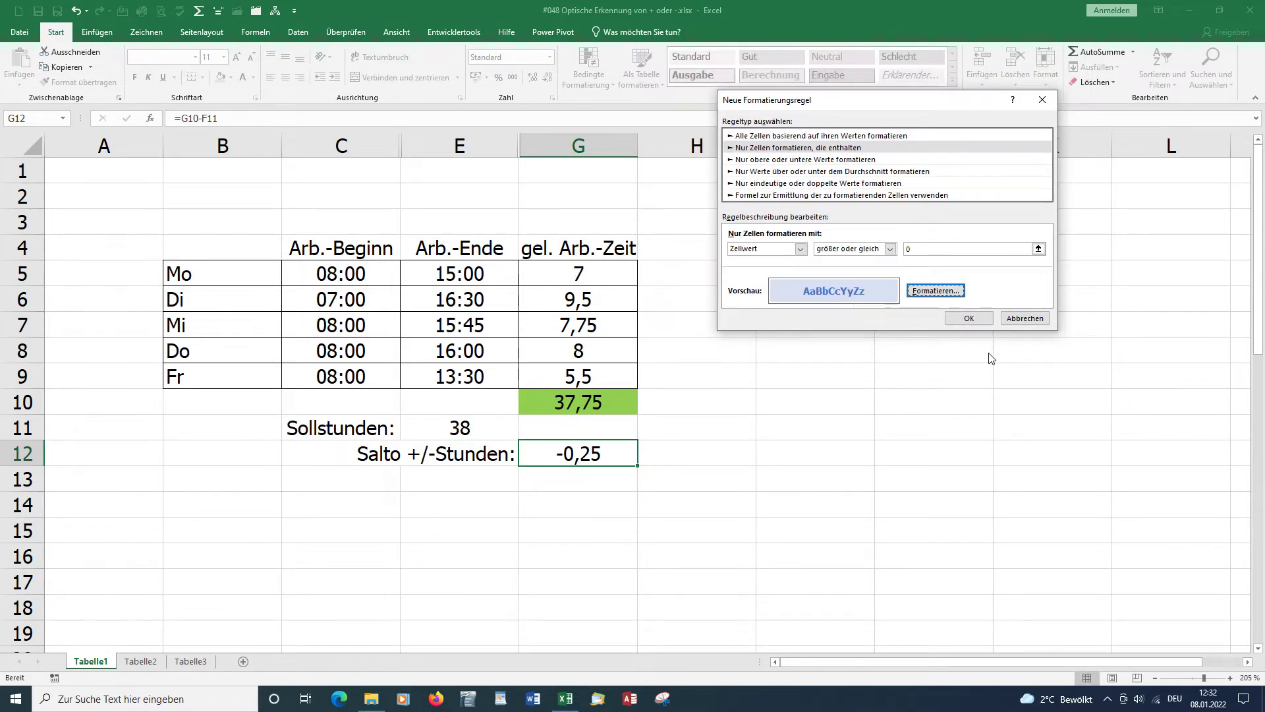
click(970, 319)
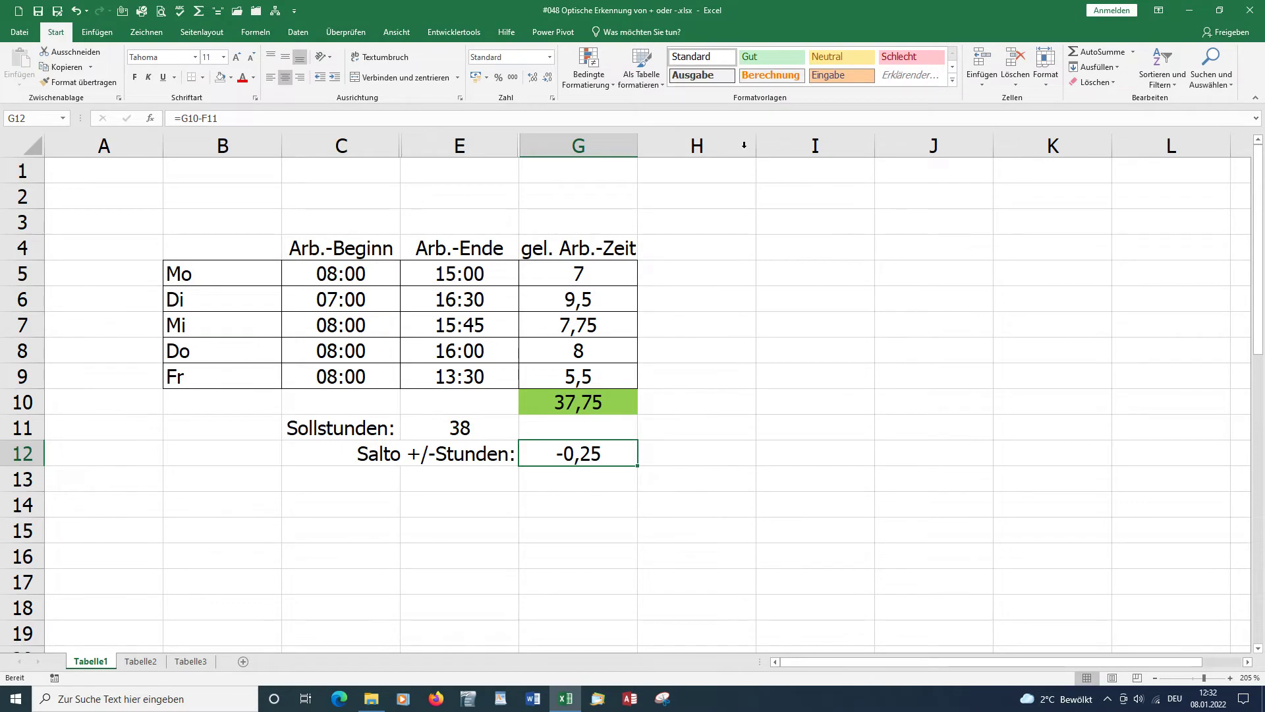
- Start a second conditional formatting rule for G12: cell value kleiner als 0
click(615, 85)
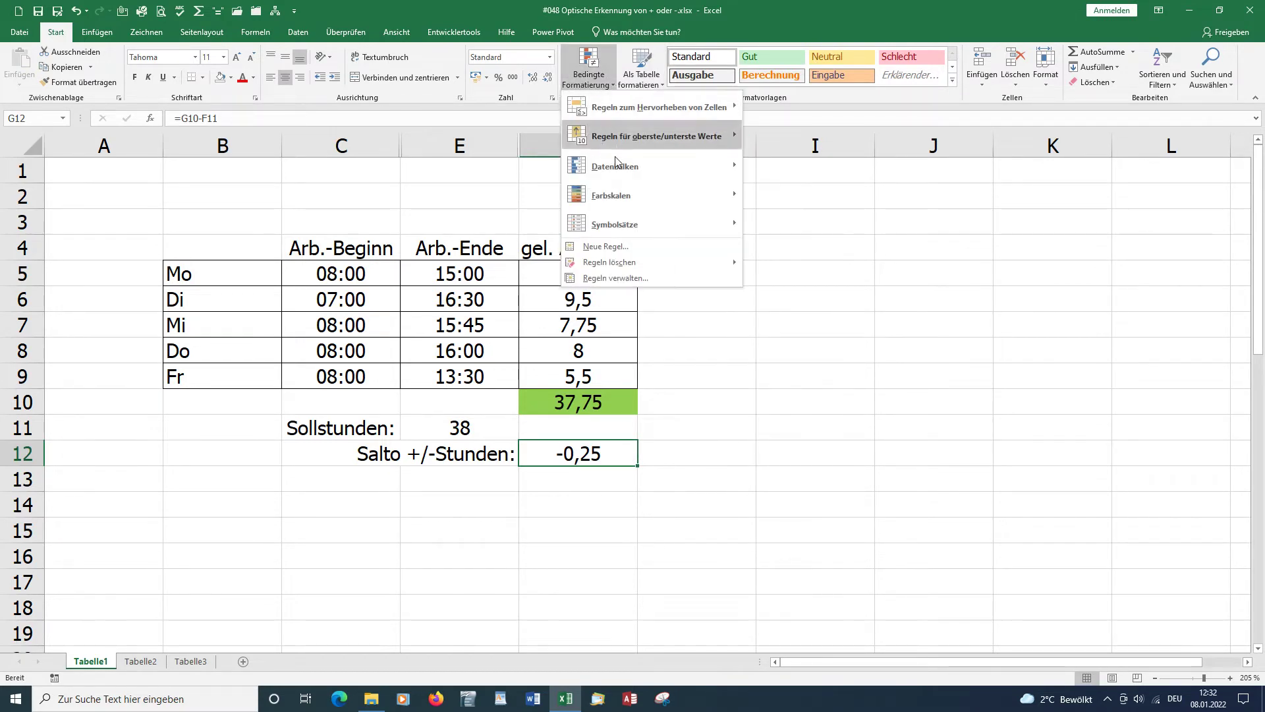
click(611, 249)
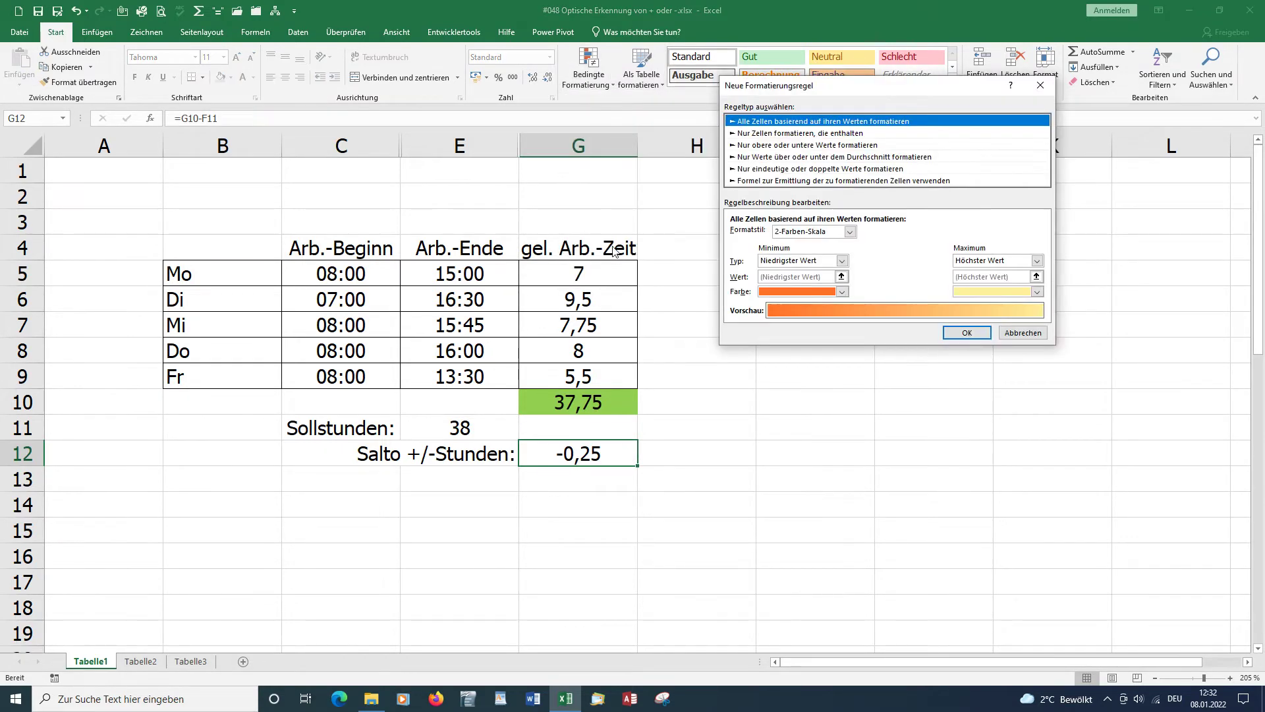
click(765, 134)
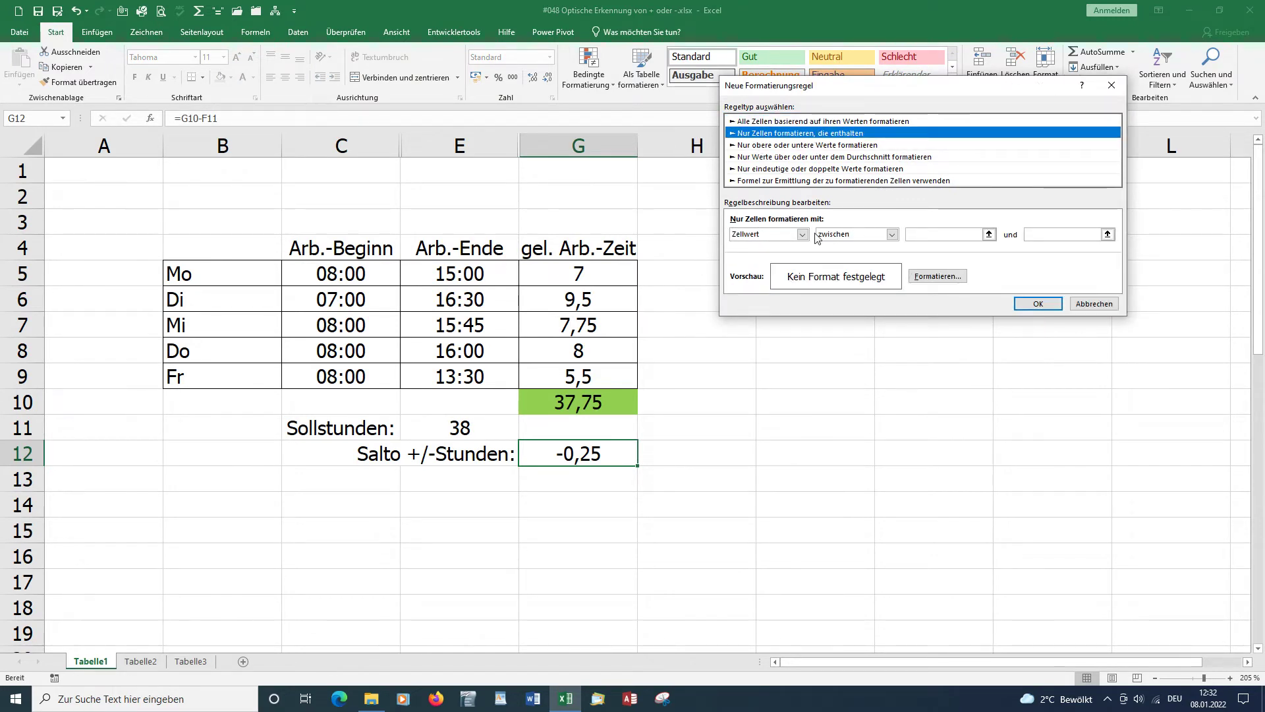
click(893, 236)
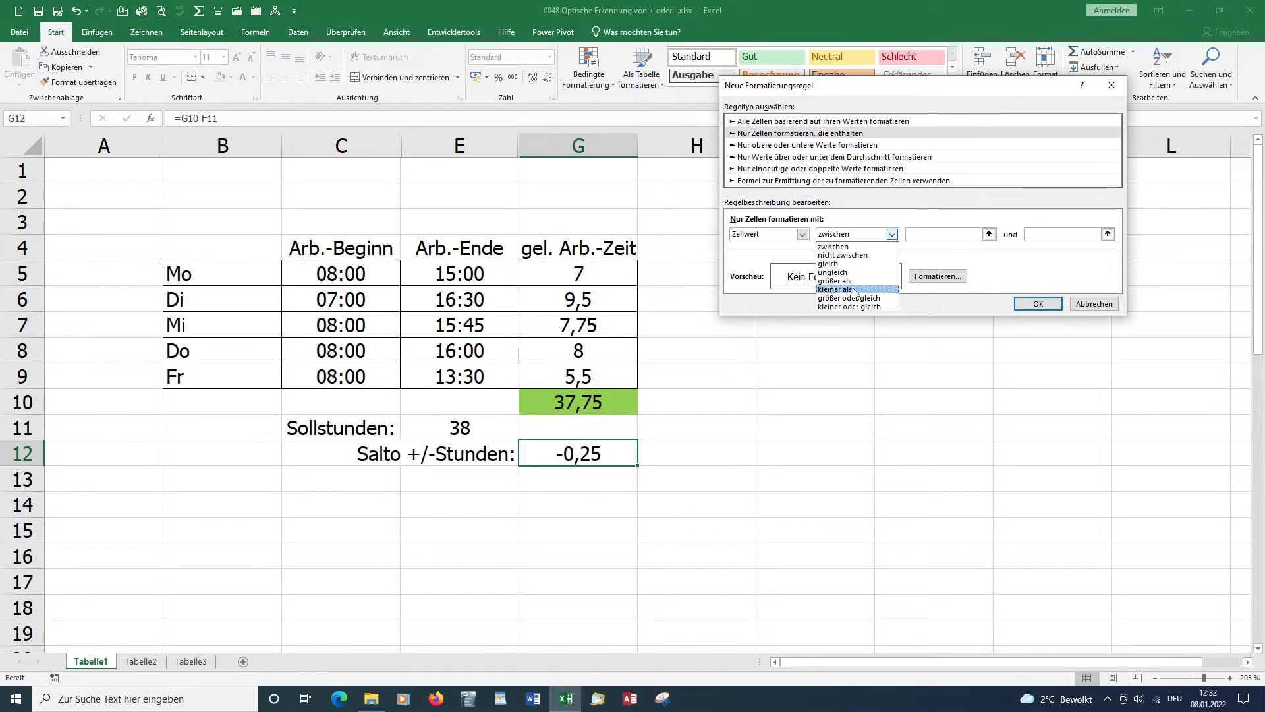
click(854, 290)
click(922, 235)
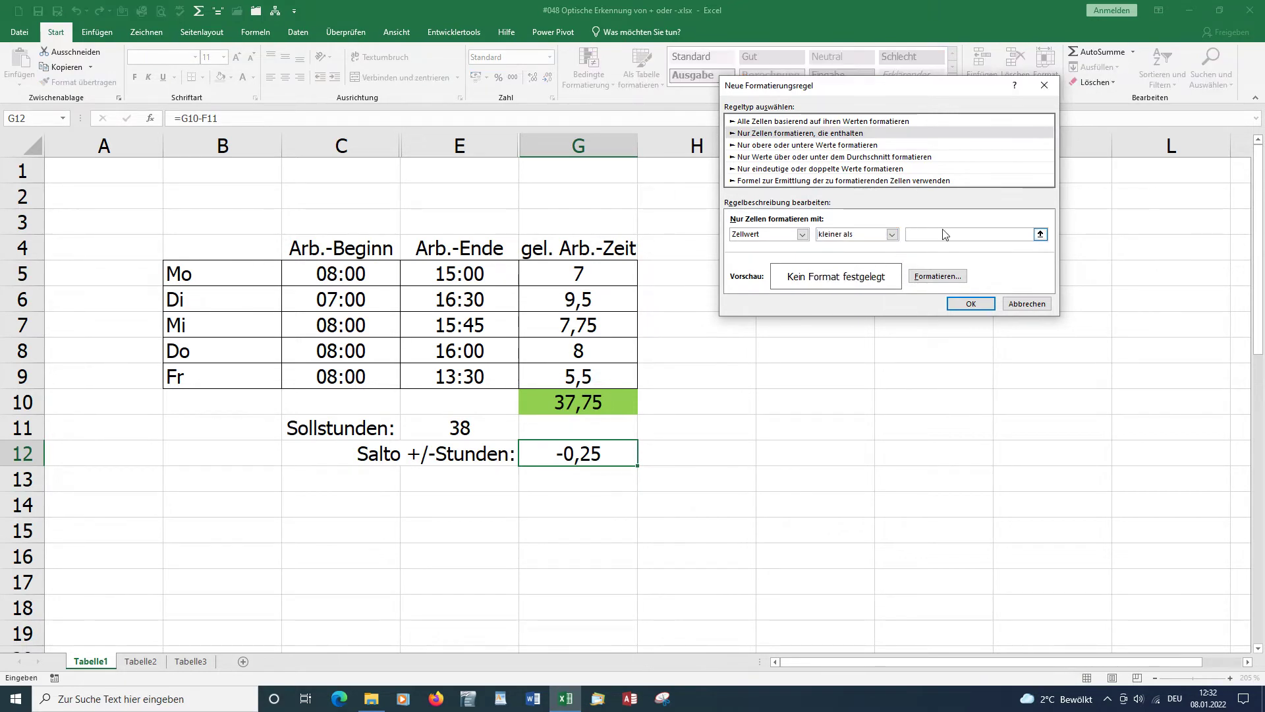
text(0)
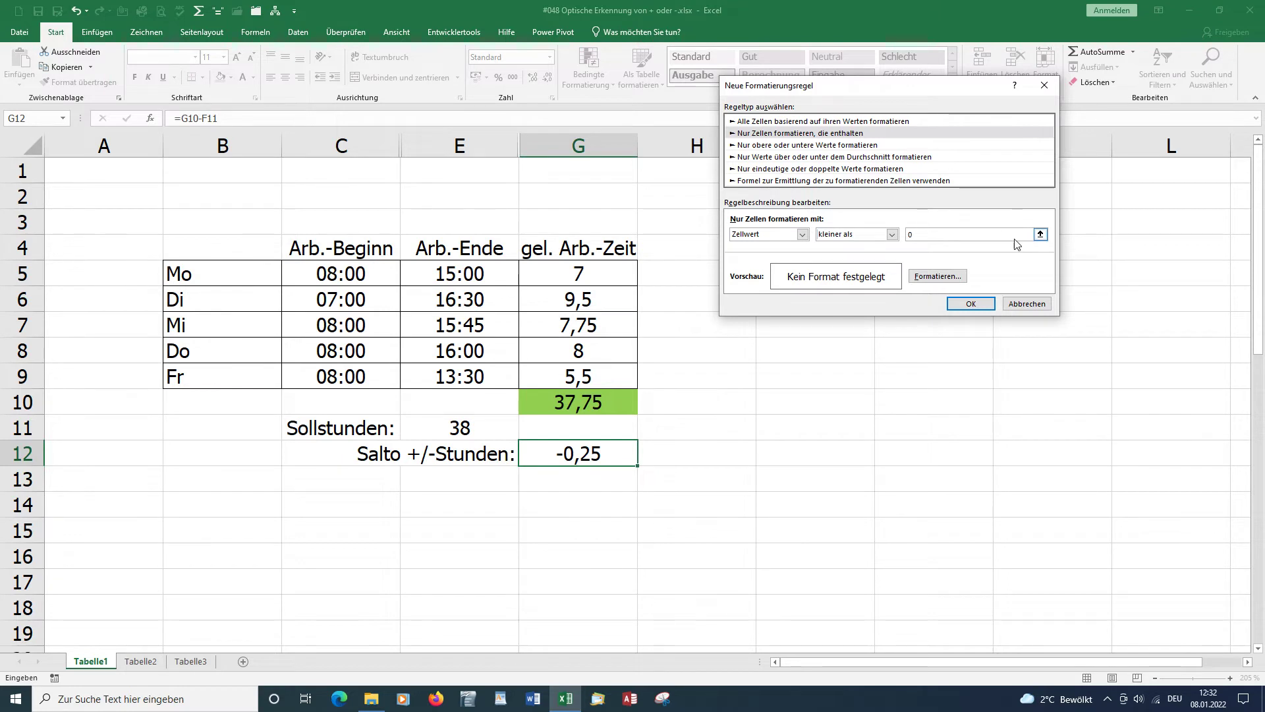
- Format the <0 rule with light orange fill and bold red font, and save it
click(938, 278)
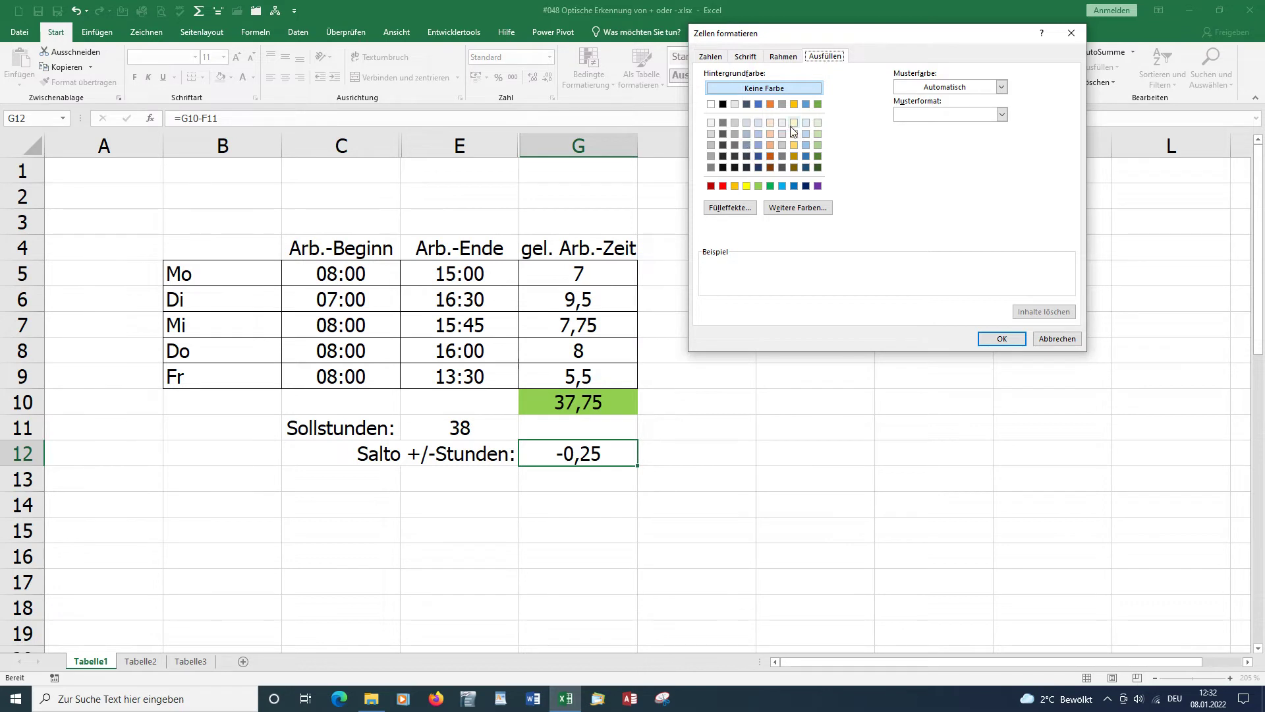
click(772, 134)
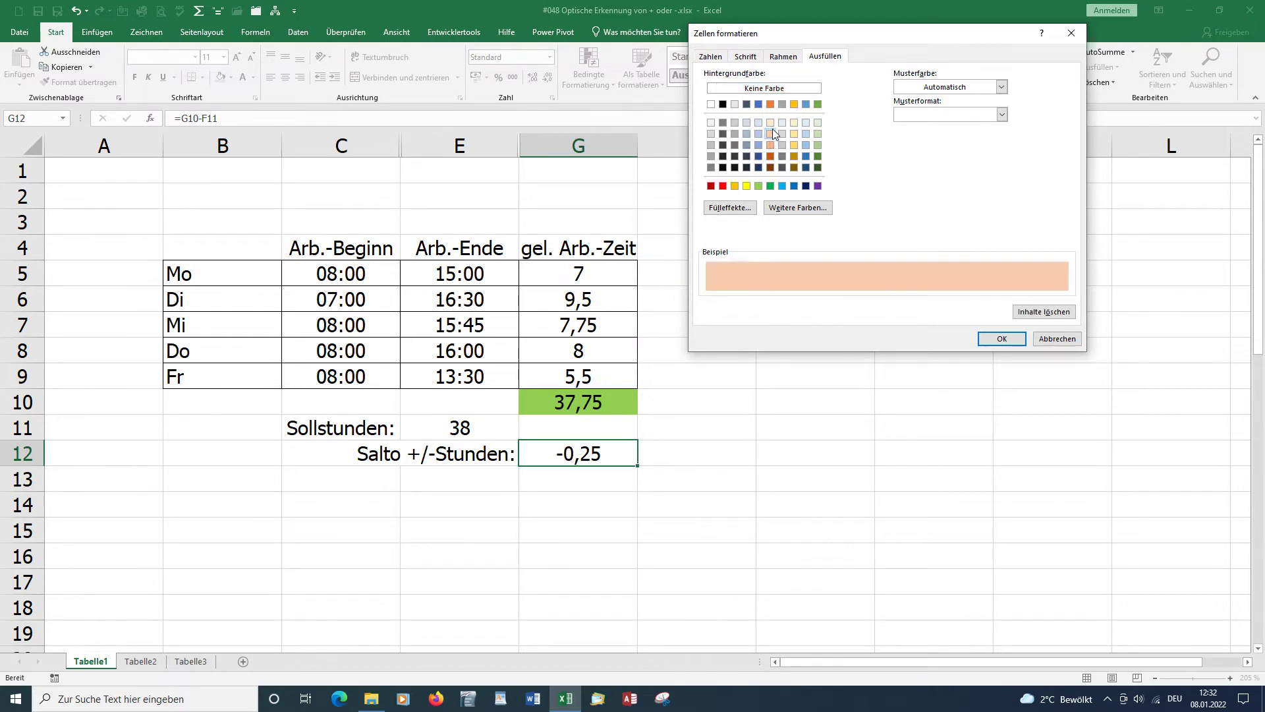
click(756, 59)
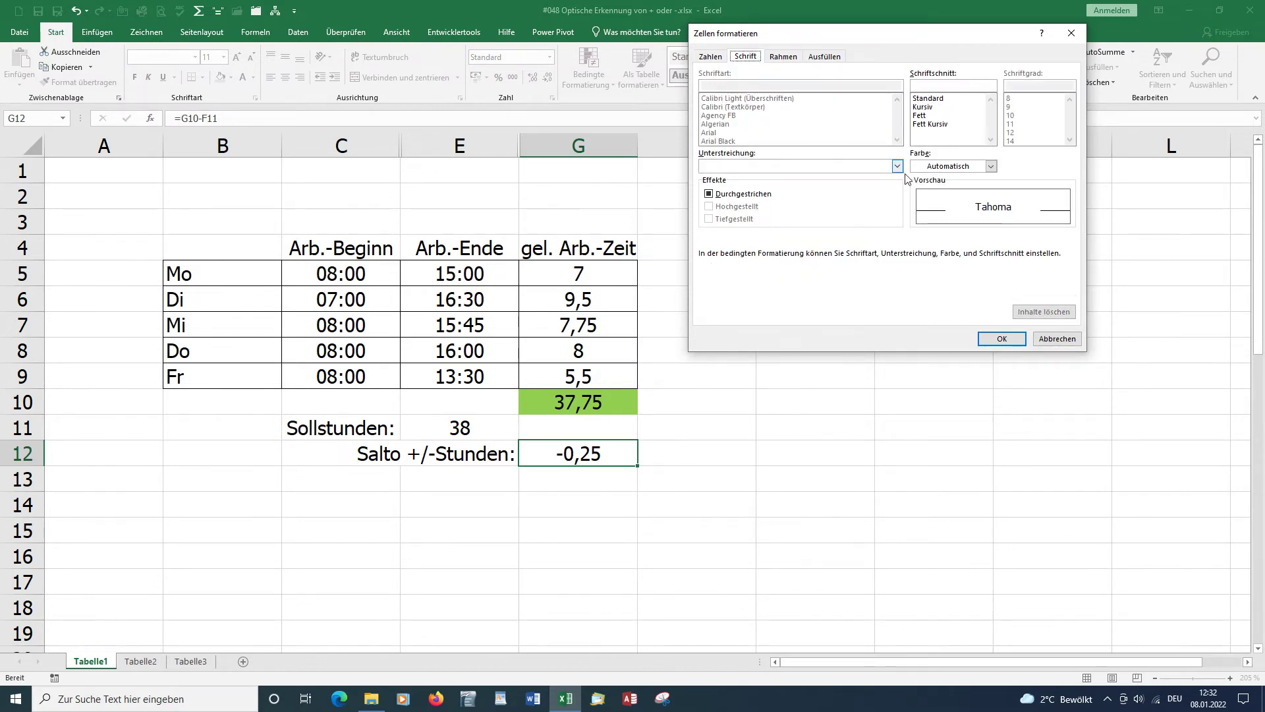
click(994, 166)
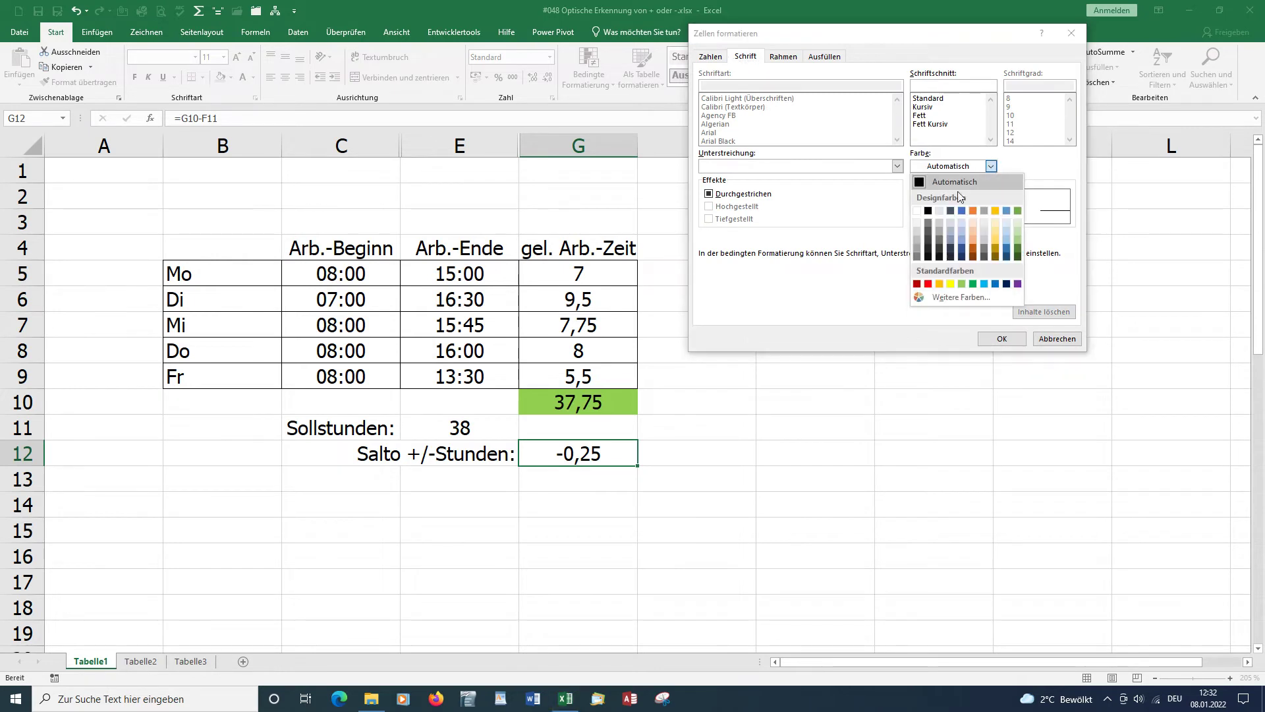
click(926, 284)
click(933, 116)
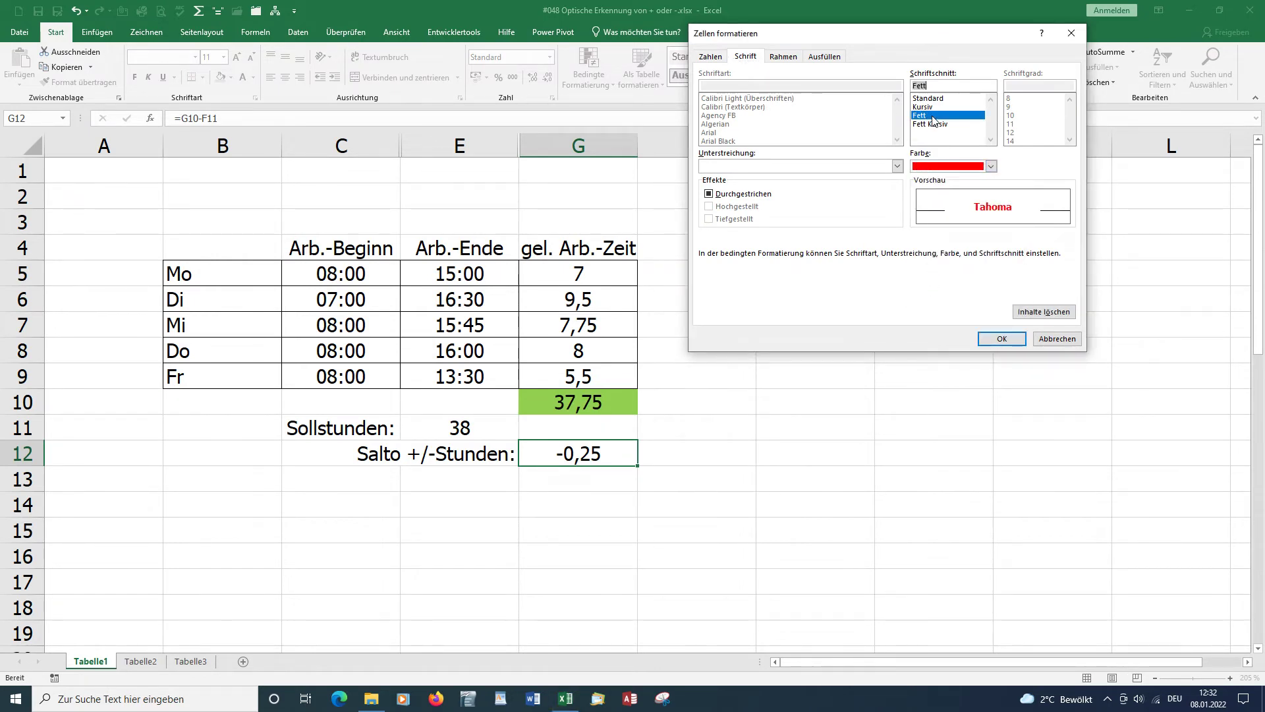
click(1007, 340)
click(972, 304)
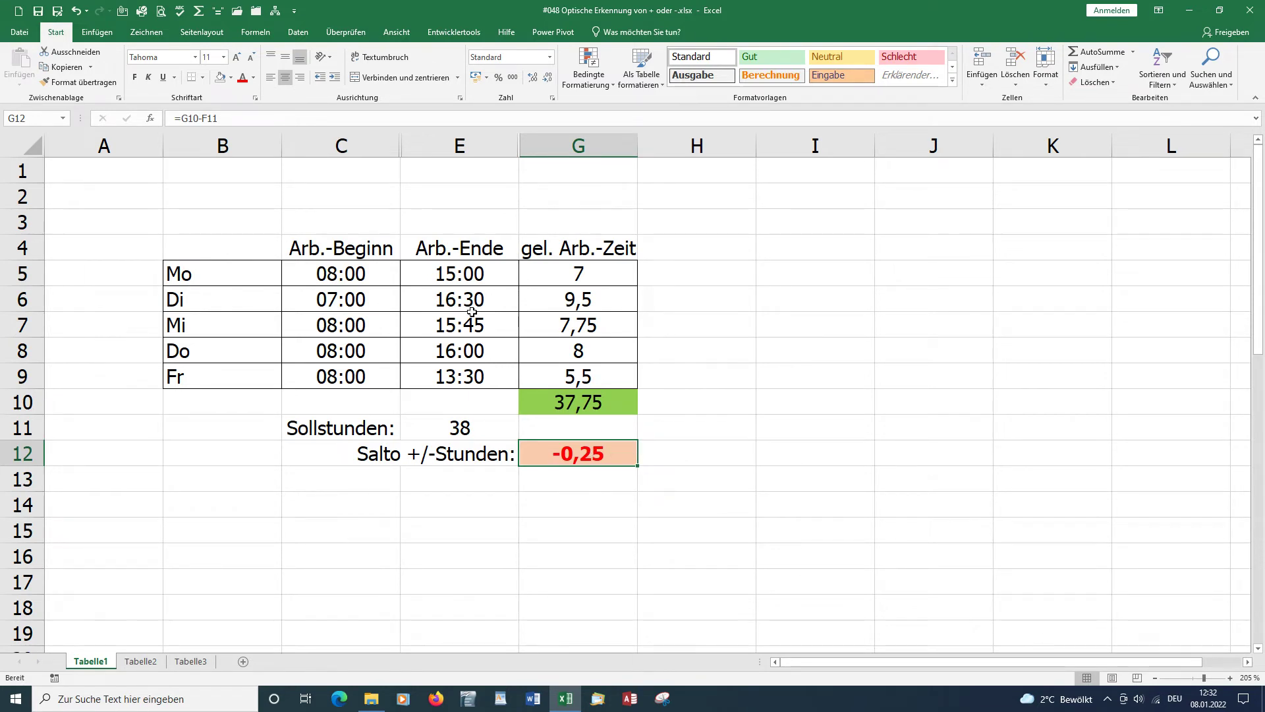
- Change Monday's end time in E5 to 16:00 and Wednesday's in E7 to 15:00
click(471, 275)
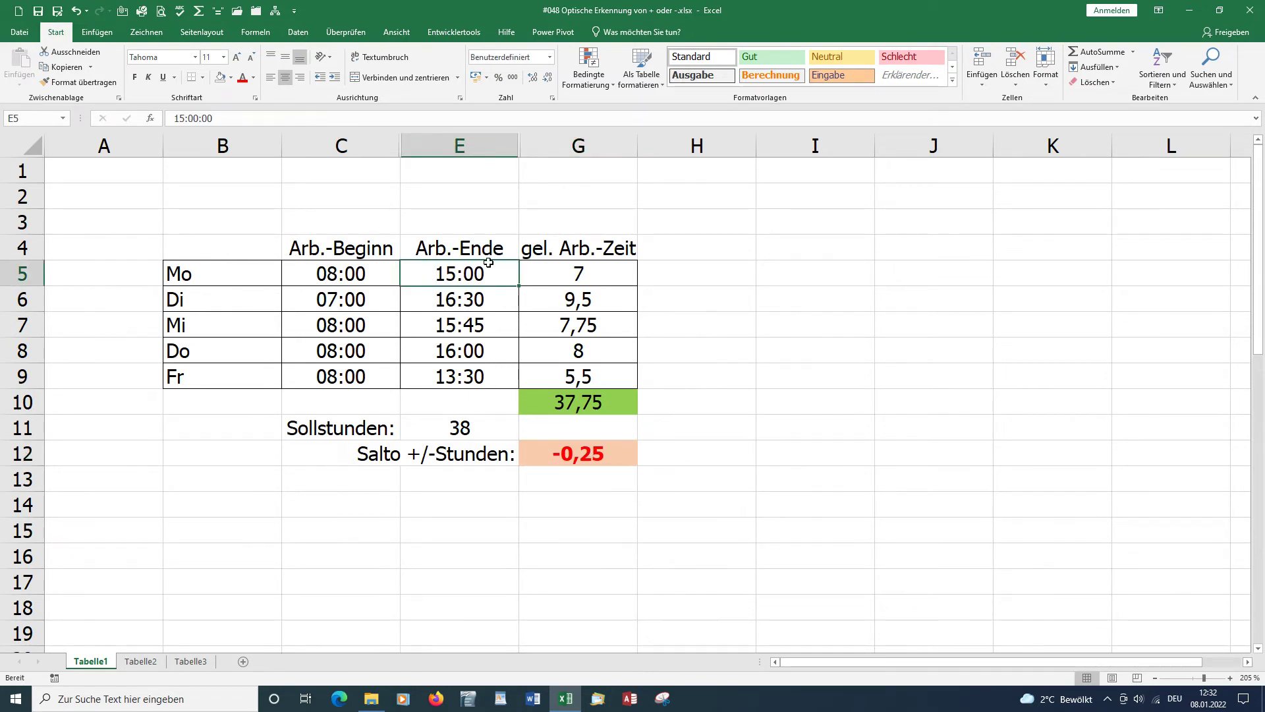
text(16:00)
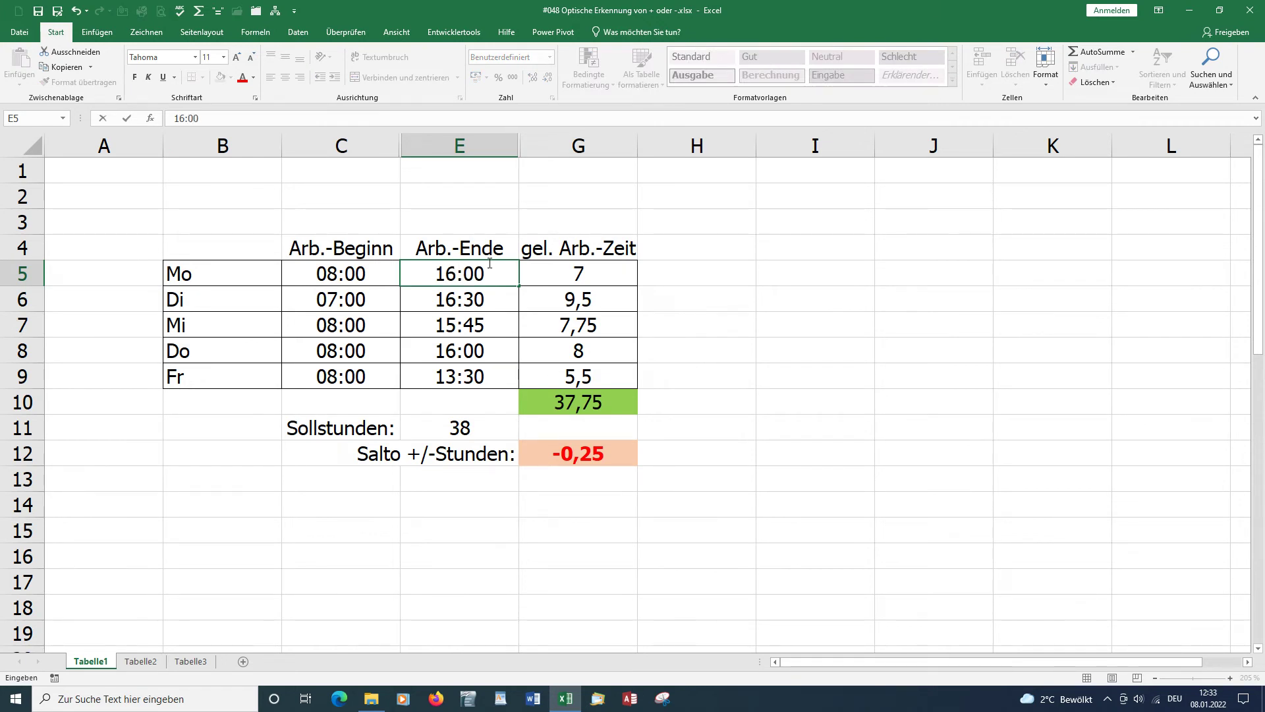
key(Return)
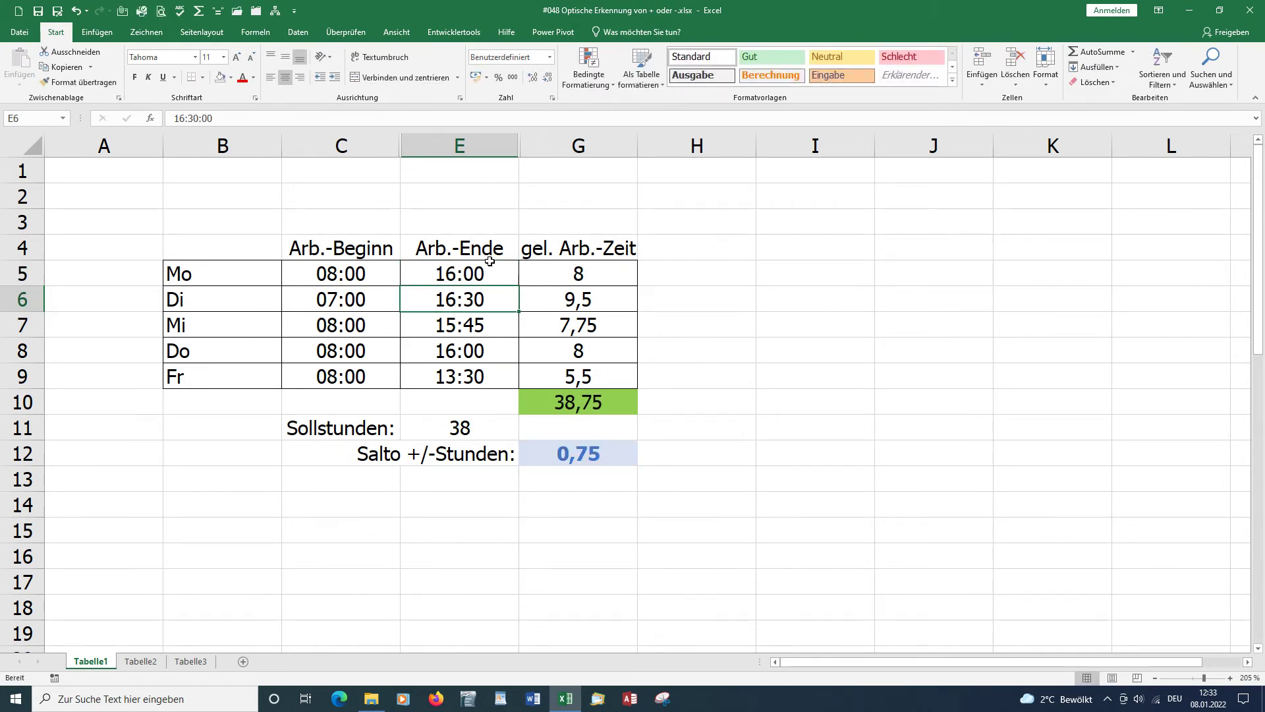
click(450, 328)
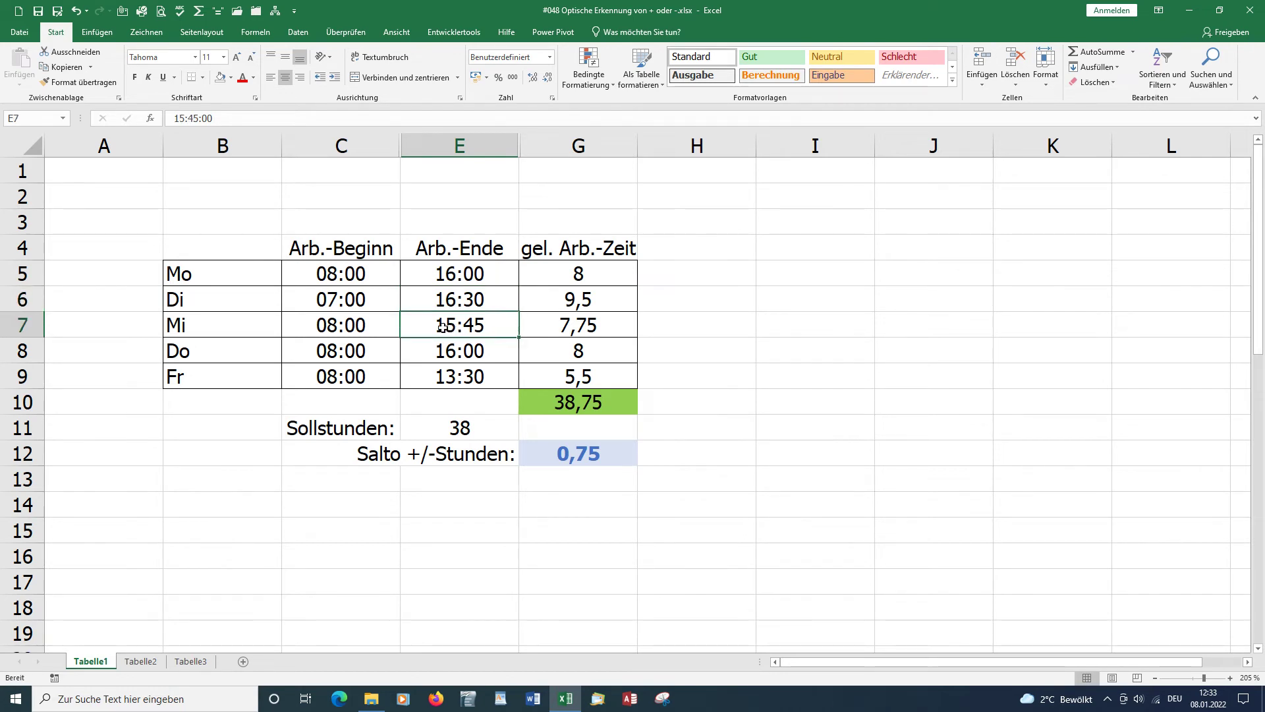
double_click(443, 327)
text(15)
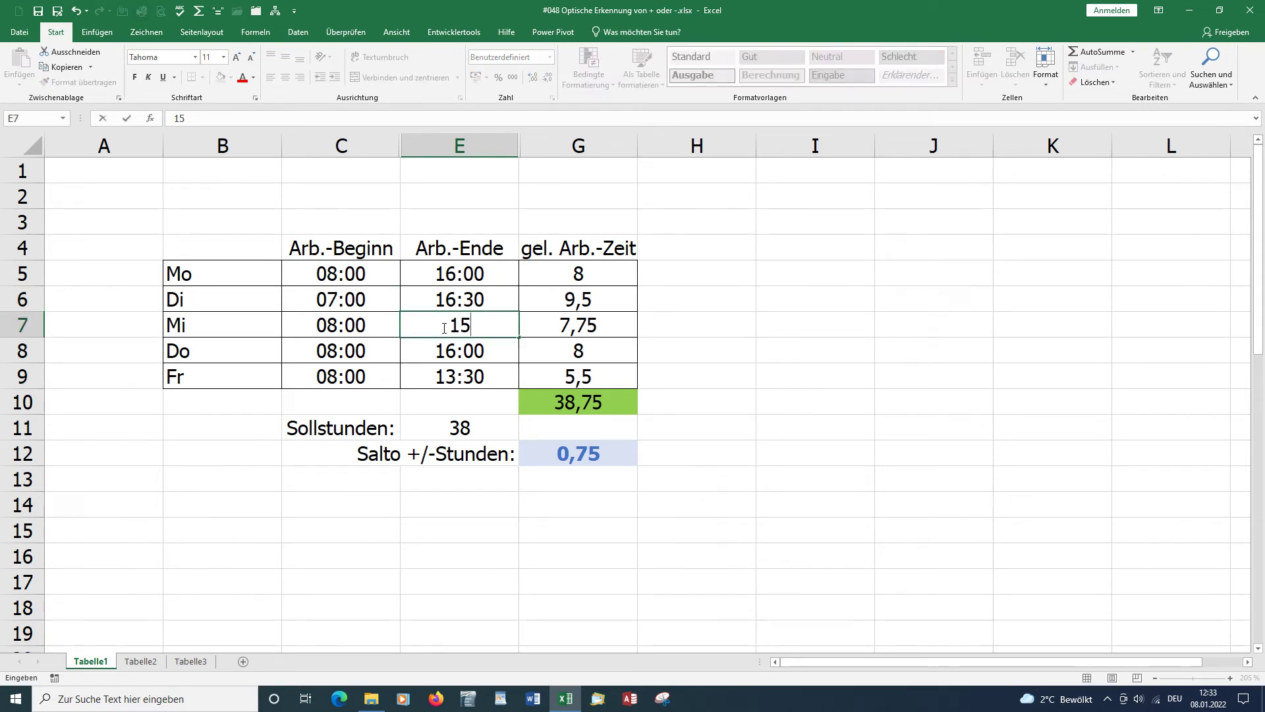
text(:00)
key(Return)
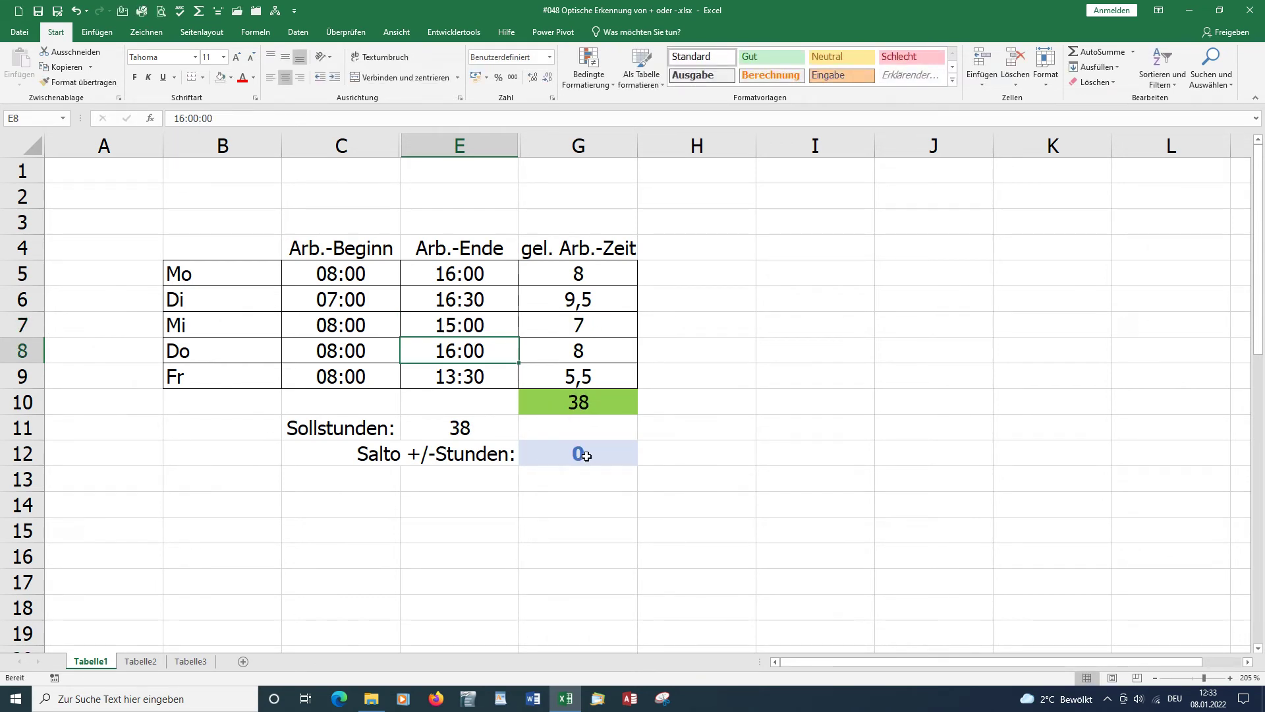
click(601, 88)
mouse_move(653, 107)
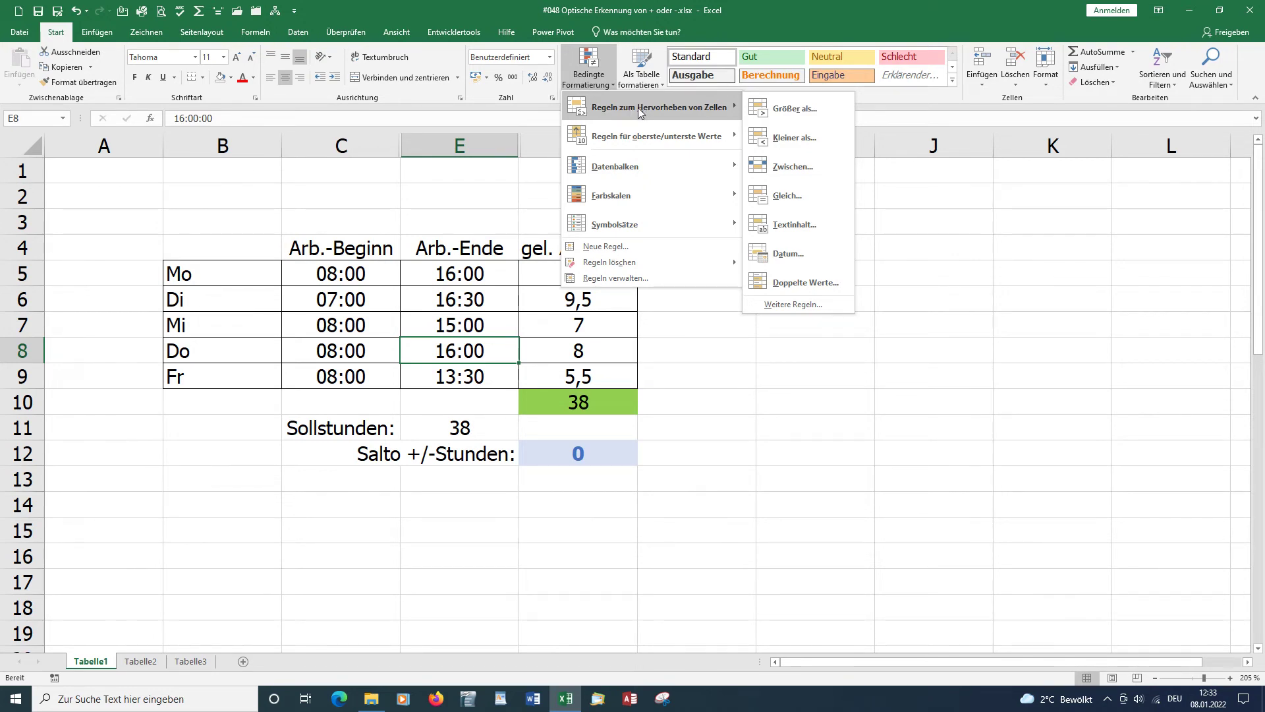
click(650, 506)
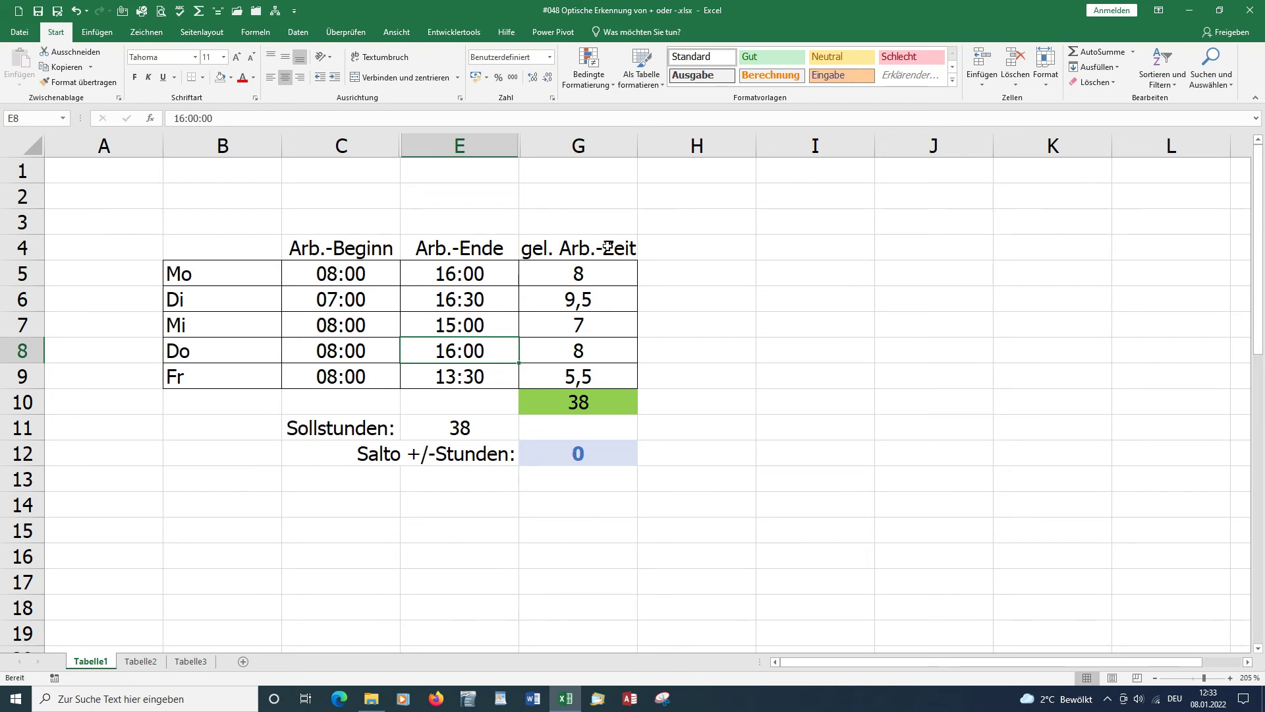
click(607, 82)
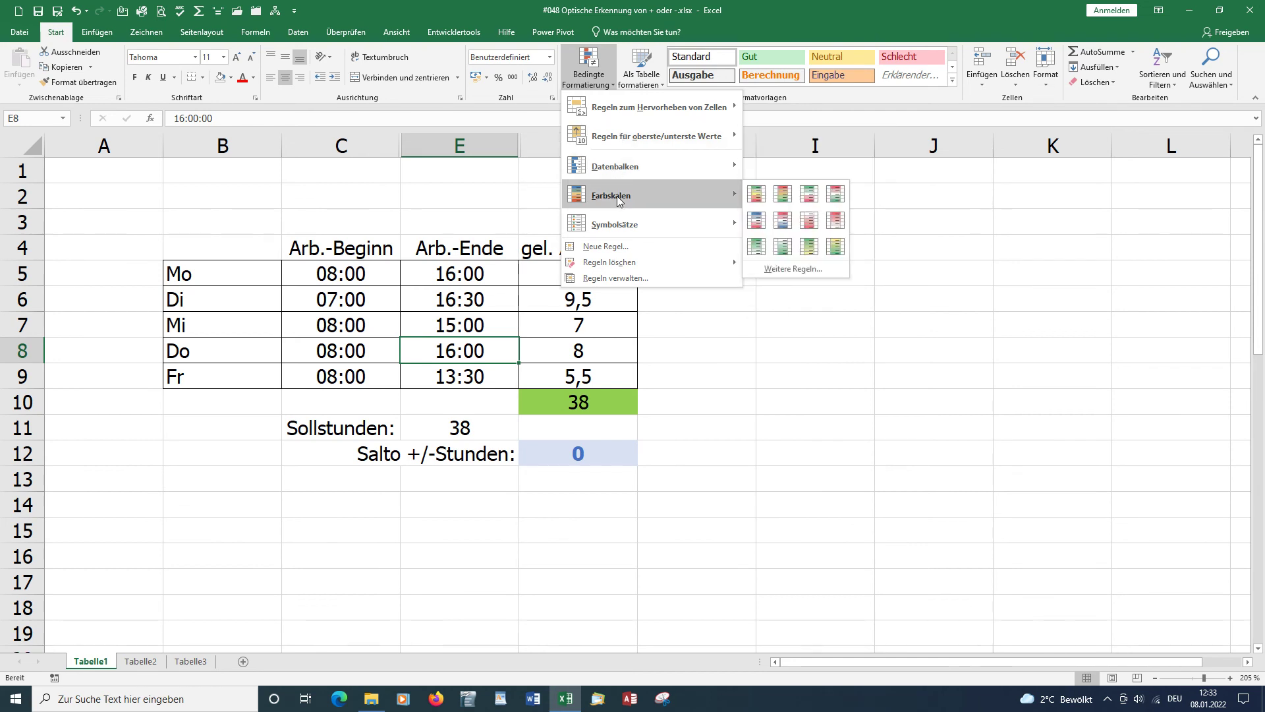
mouse_move(615, 224)
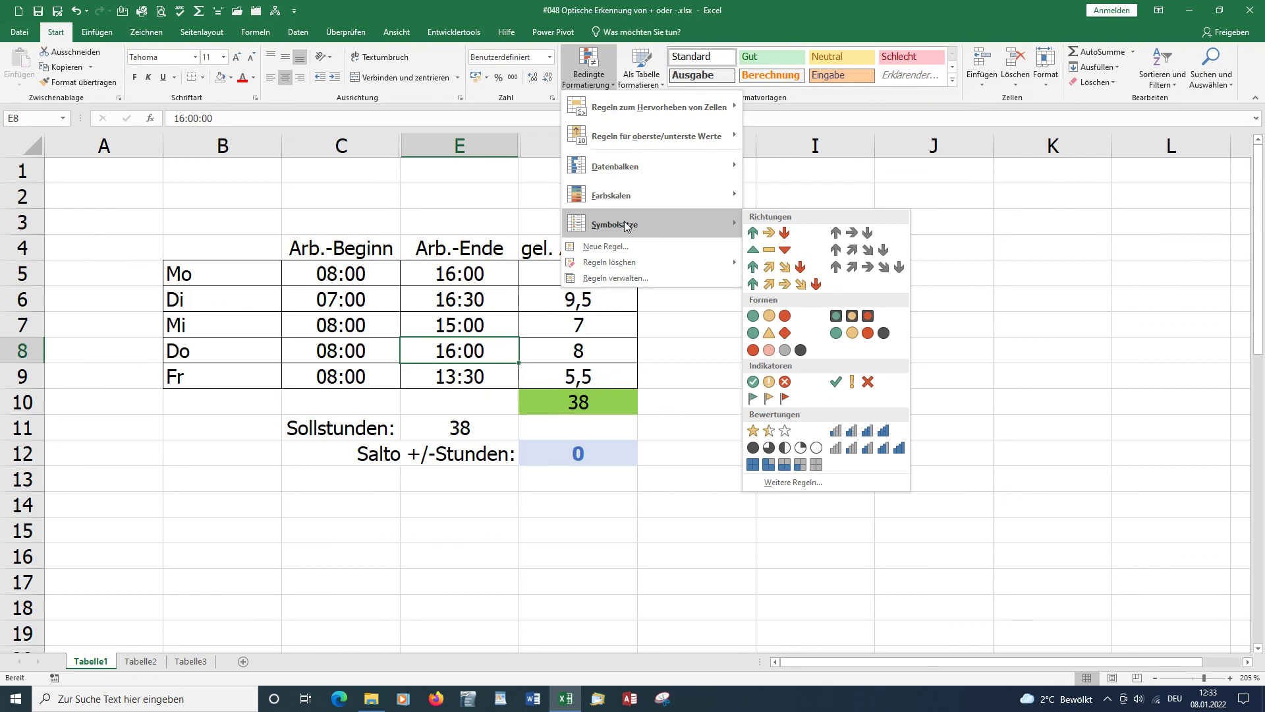
click(556, 505)
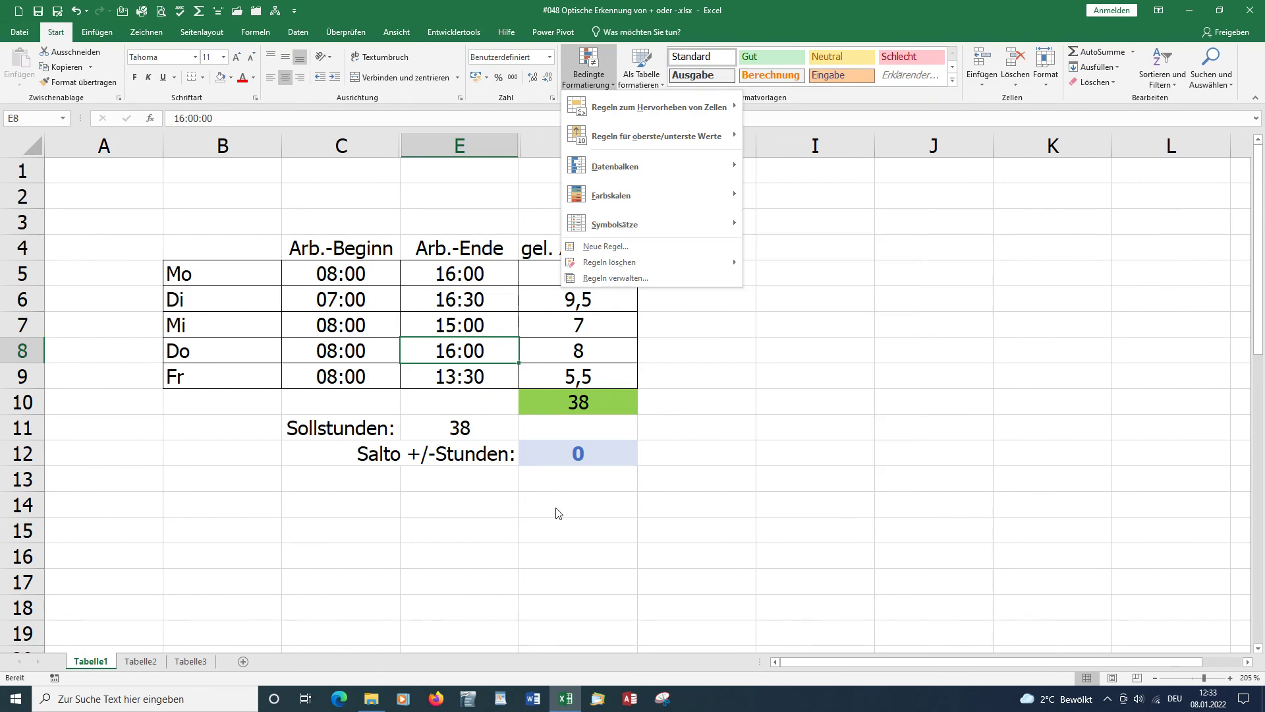